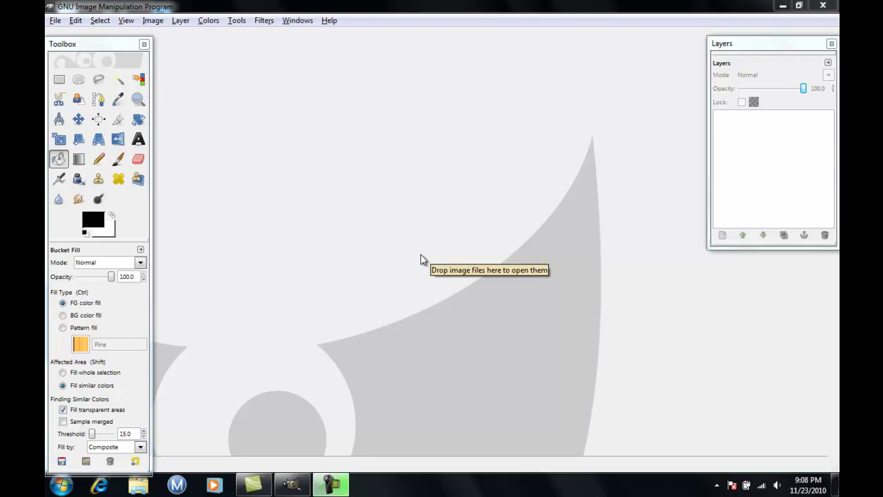
- Create a new 2000 × 1500 pixel image and fill its background with black
{"action": "left_click", "coordinate": [54, 20]}
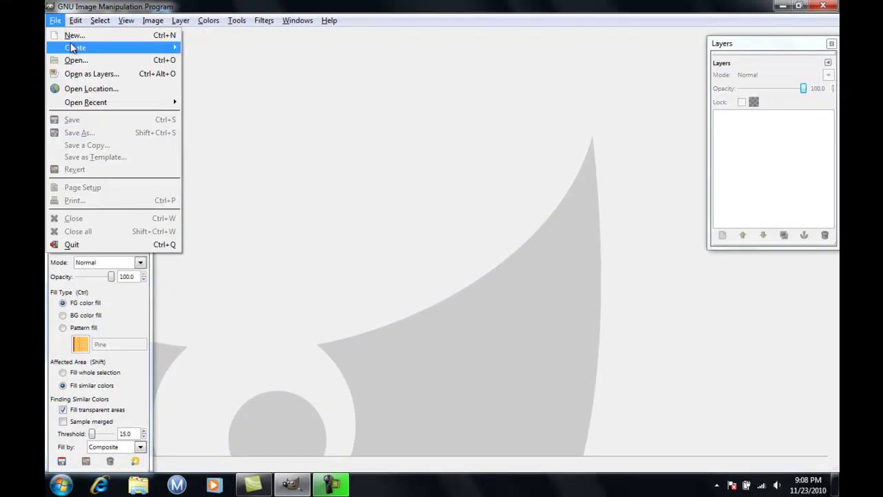
{"action": "left_click", "coordinate": [72, 36]}
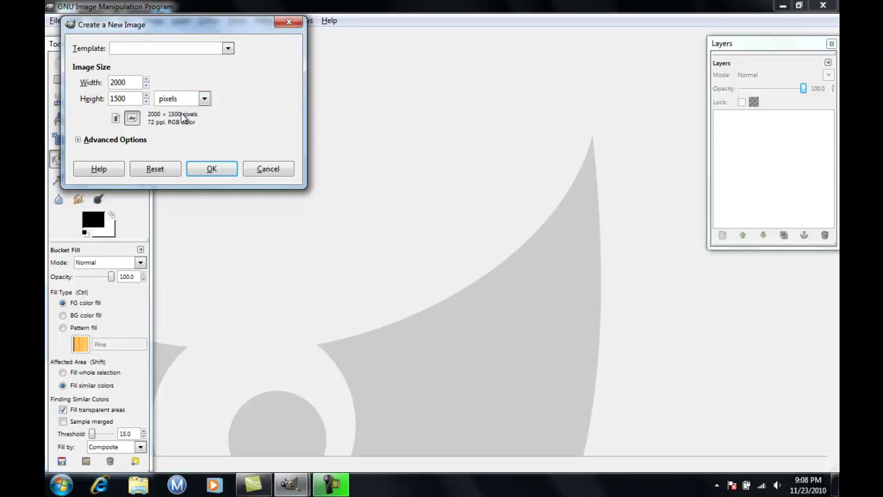
{"action": "left_click", "coordinate": [212, 166]}
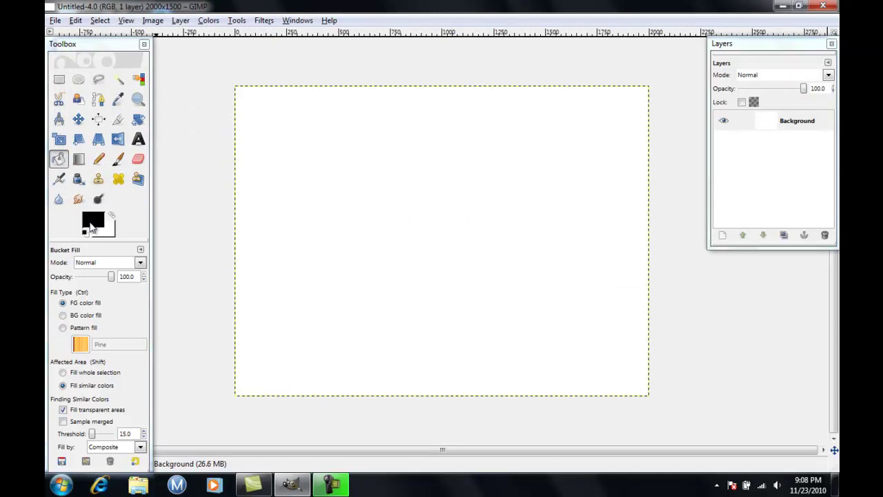
{"action": "left_click", "coordinate": [59, 160]}
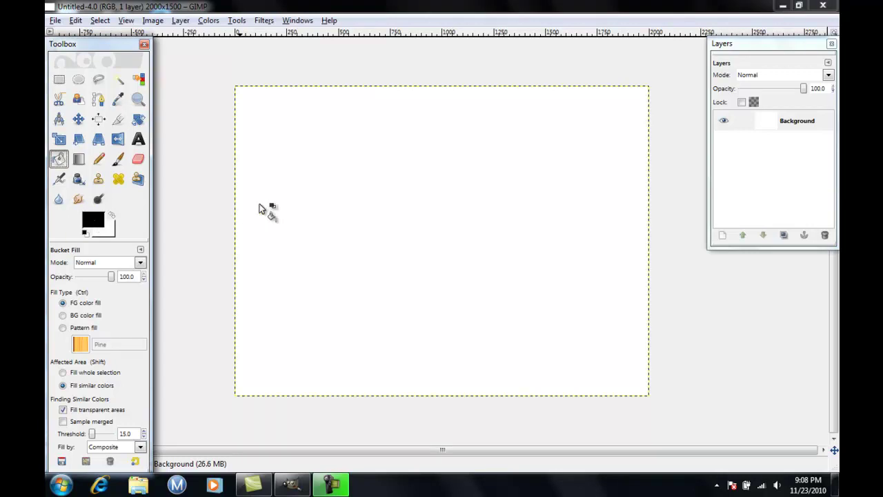
{"action": "left_click", "coordinate": [419, 245]}
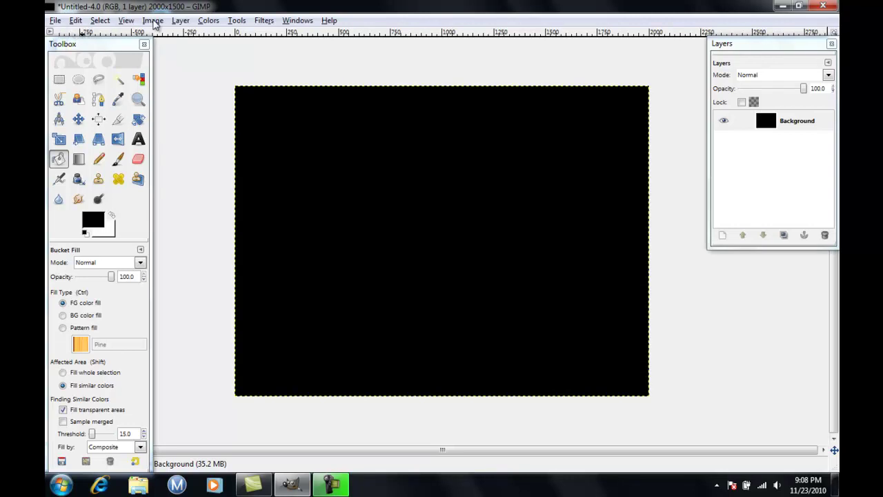
- Add a new transparent 2000 × 1500 px layer named banner
{"action": "left_click", "coordinate": [181, 20]}
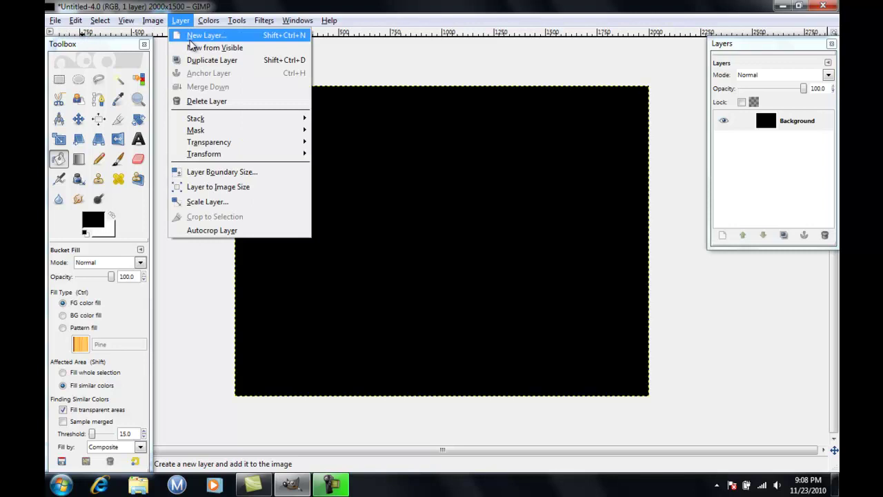
{"action": "left_click", "coordinate": [198, 35]}
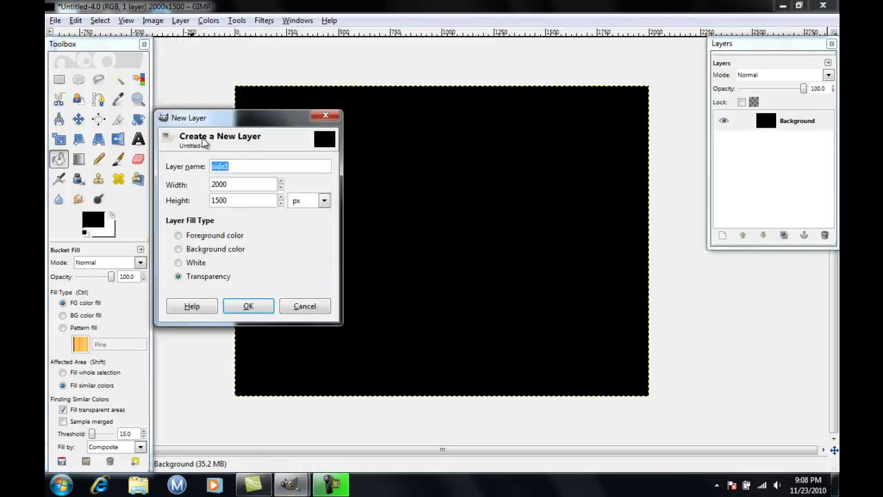
{"action": "key", "text": "BackSpace"}
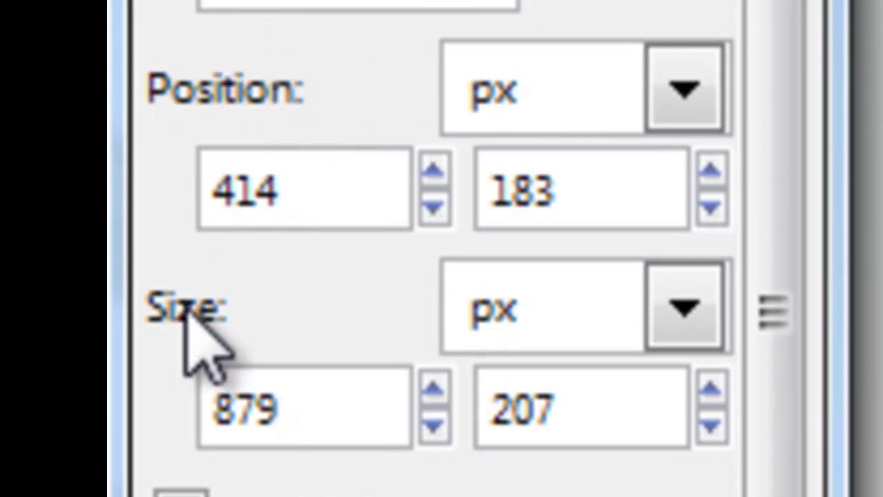
- Set the rectangular selection's position to 500, 60 px on the banner layer
{"action": "left_click", "coordinate": [296, 193]}
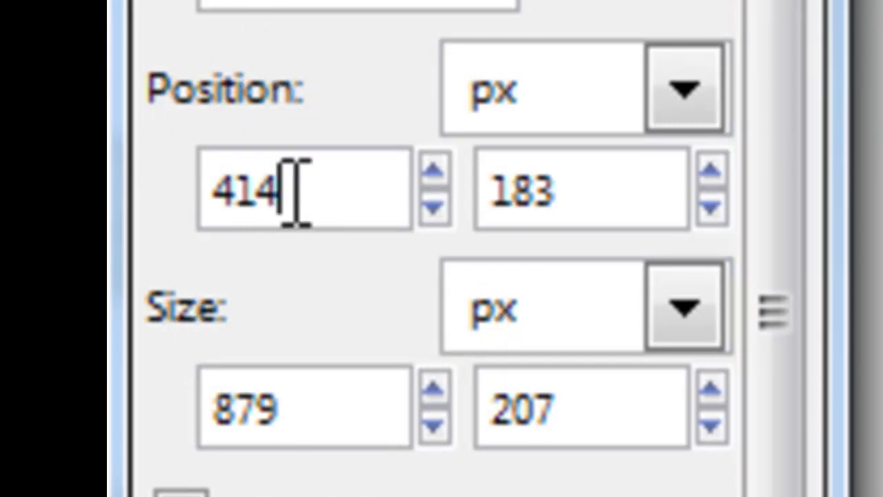
{"action": "key", "text": "BackSpace"}
{"action": "key", "text": "BackSpace"}
{"action": "key", "text": "BackSpace"}
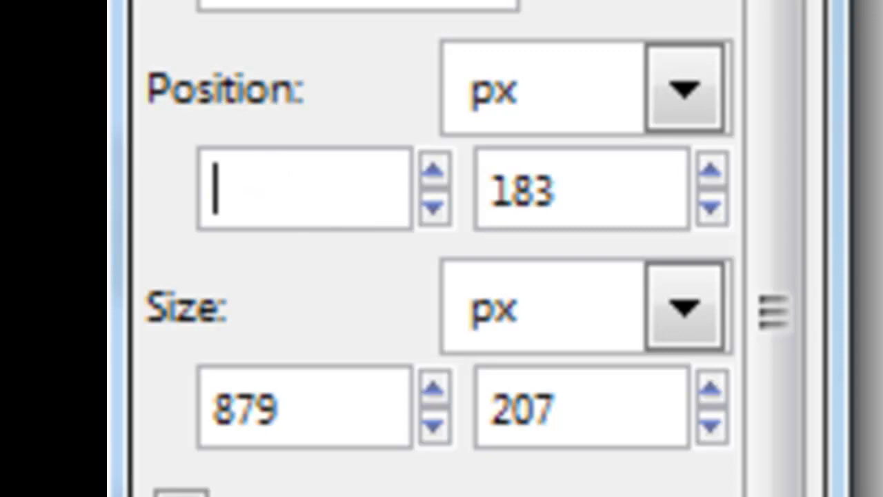
{"action": "type", "text": "500"}
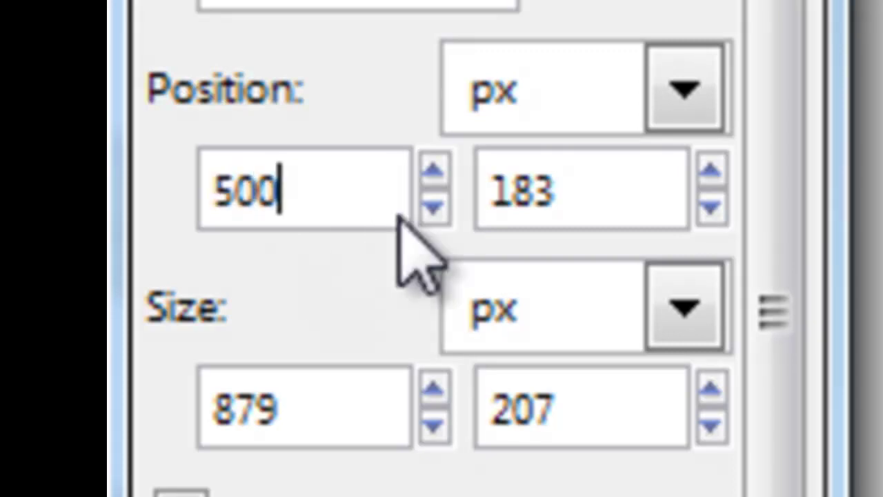
{"action": "left_click", "coordinate": [585, 207]}
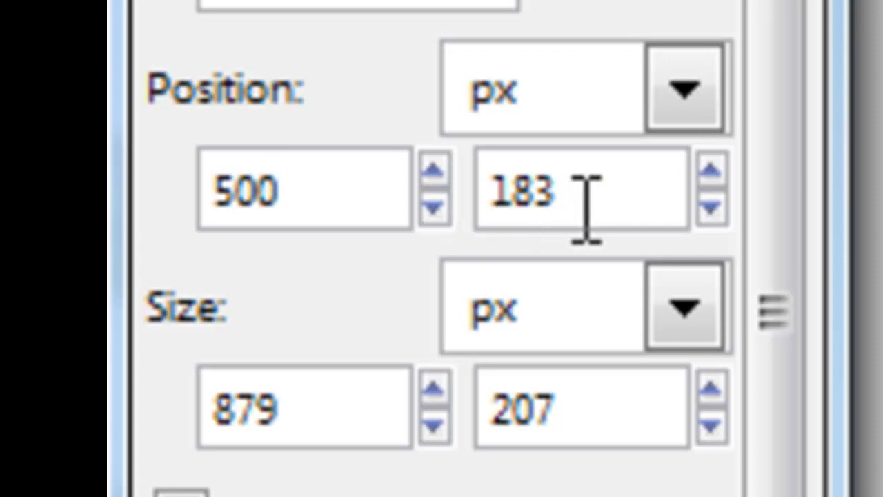
{"action": "key", "text": "BackSpace"}
{"action": "key", "text": "BackSpace"}
{"action": "key", "text": "BackSpace"}
{"action": "type", "text": "60"}
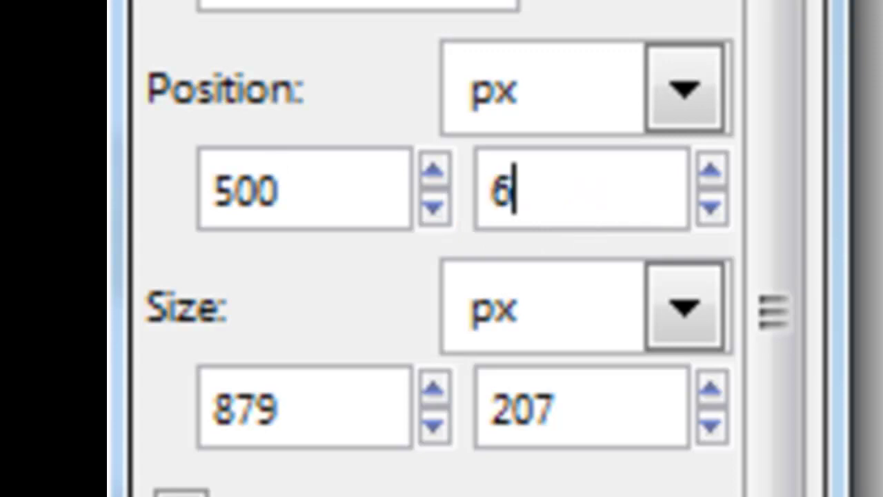
- Set the rectangular selection's size to 1000 × 40 px
{"action": "left_click", "coordinate": [329, 411]}
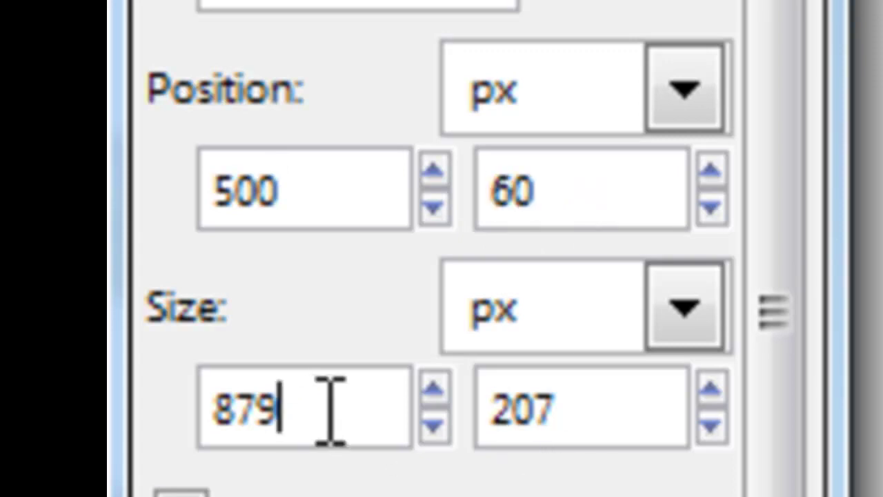
{"action": "key", "text": "BackSpace"}
{"action": "key", "text": "BackSpace"}
{"action": "key", "text": "BackSpace"}
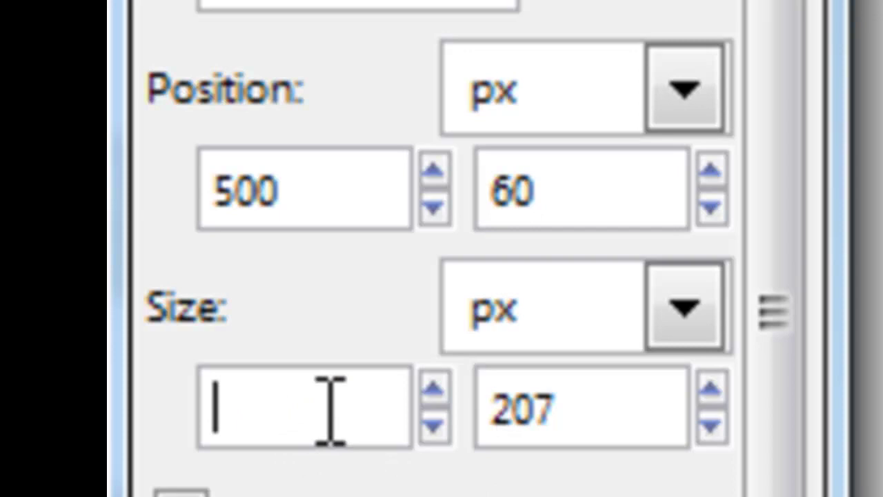
{"action": "type", "text": "1000"}
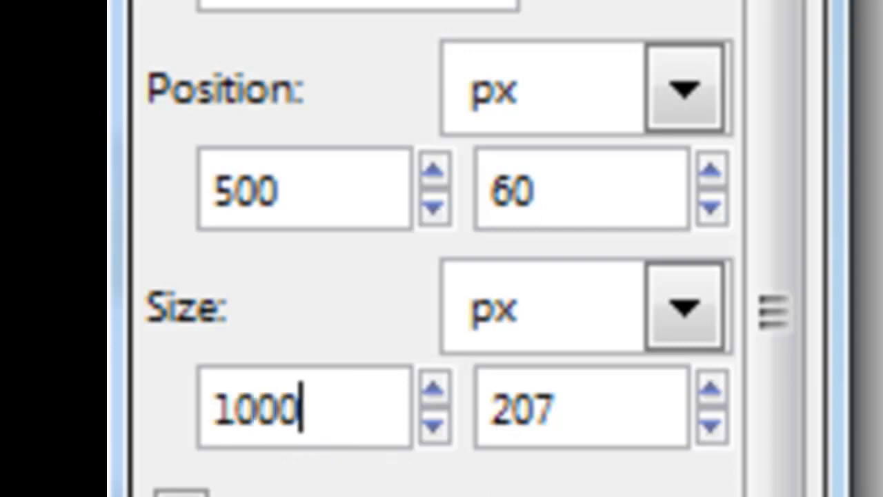
{"action": "left_click", "coordinate": [557, 441]}
{"action": "key", "text": "BackSpace"}
{"action": "key", "text": "BackSpace"}
{"action": "key", "text": "BackSpace"}
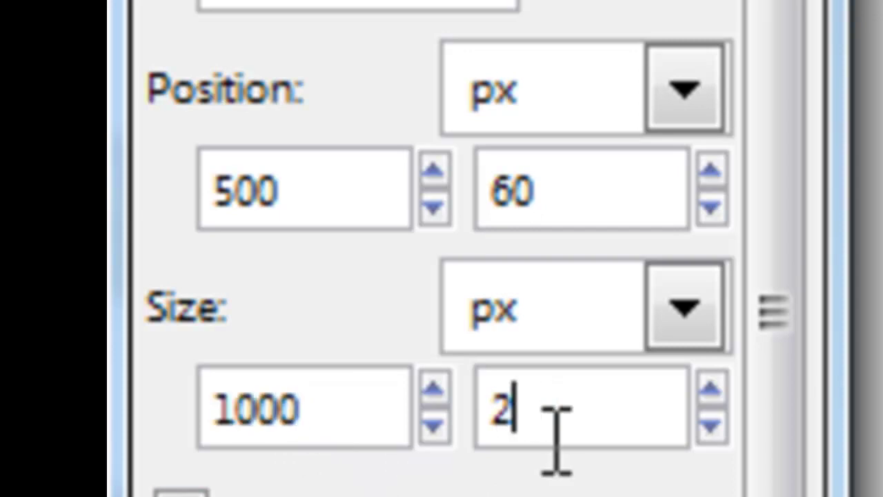
{"action": "type", "text": "40"}
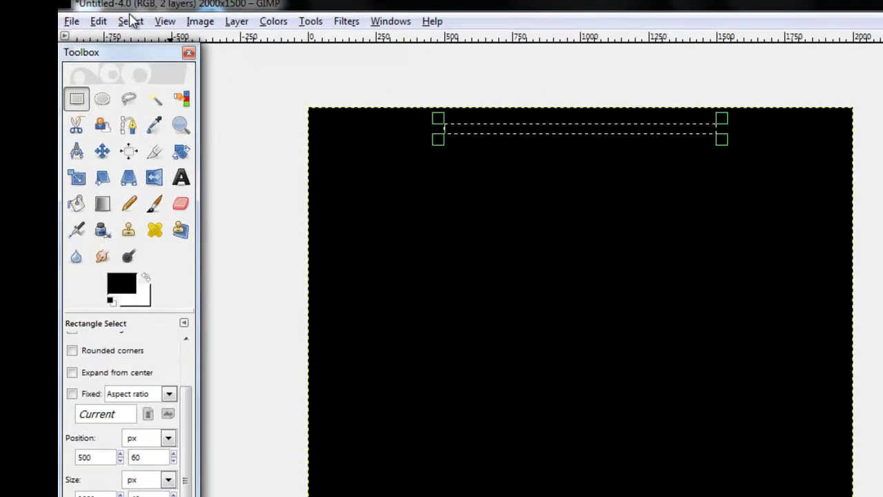
- Convert the rectangular selection into a 5 pixel border with feathering kept on
{"action": "left_click", "coordinate": [100, 20]}
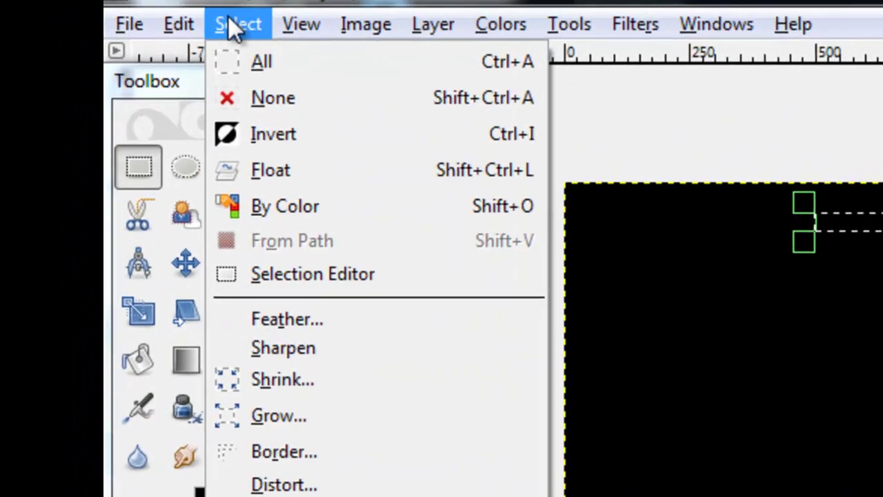
{"action": "left_click", "coordinate": [304, 455]}
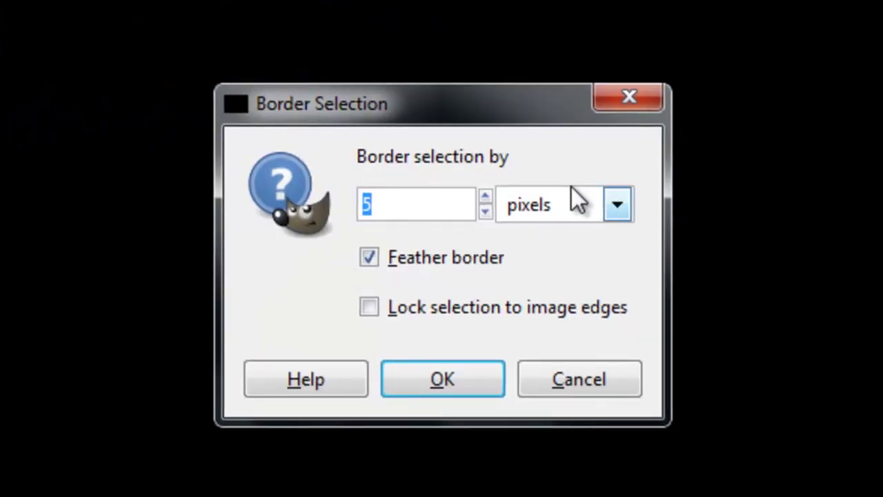
{"action": "left_click", "coordinate": [370, 260]}
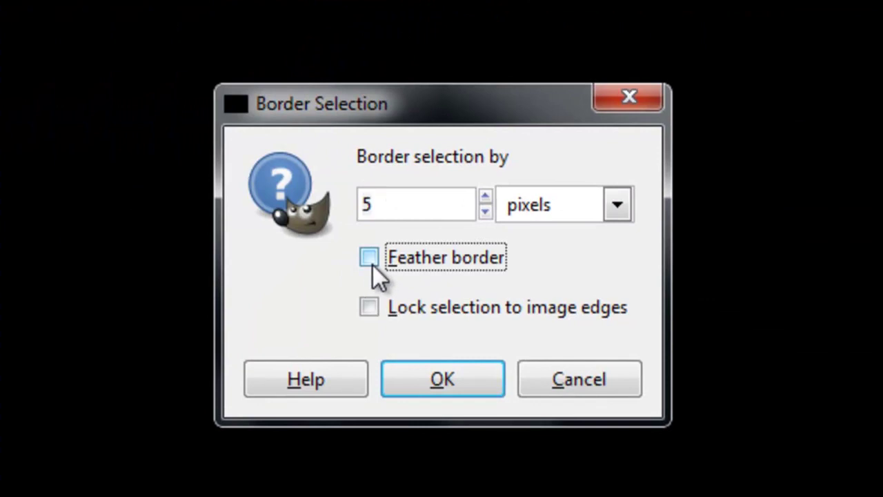
{"action": "left_click", "coordinate": [373, 263]}
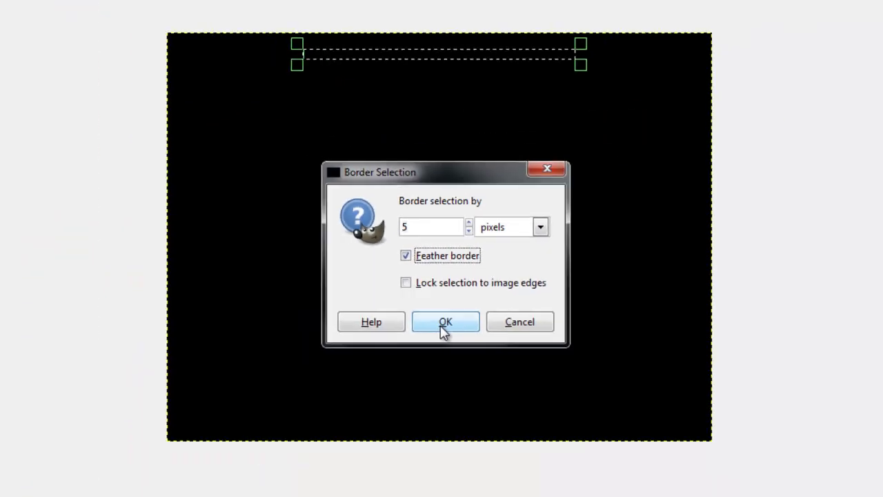
{"action": "left_click", "coordinate": [435, 383]}
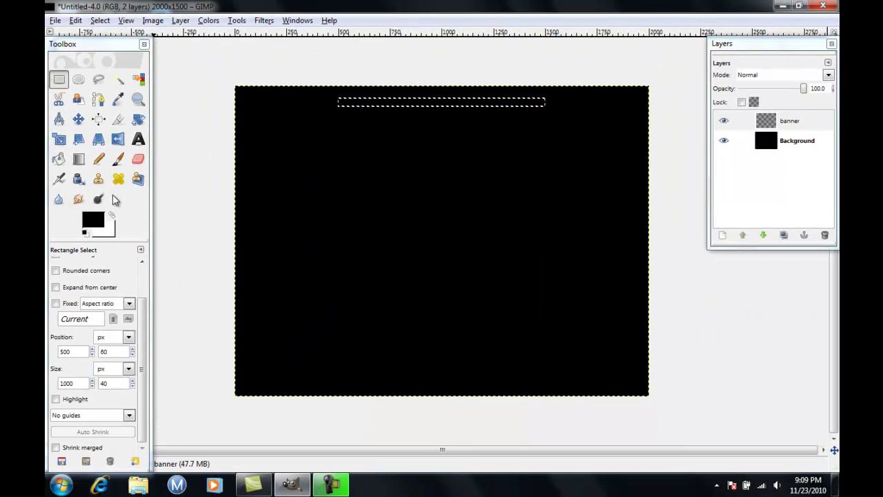
- Fill the border selection on the banner layer with green 00ff00 and clear the selection
{"action": "left_click", "coordinate": [59, 158]}
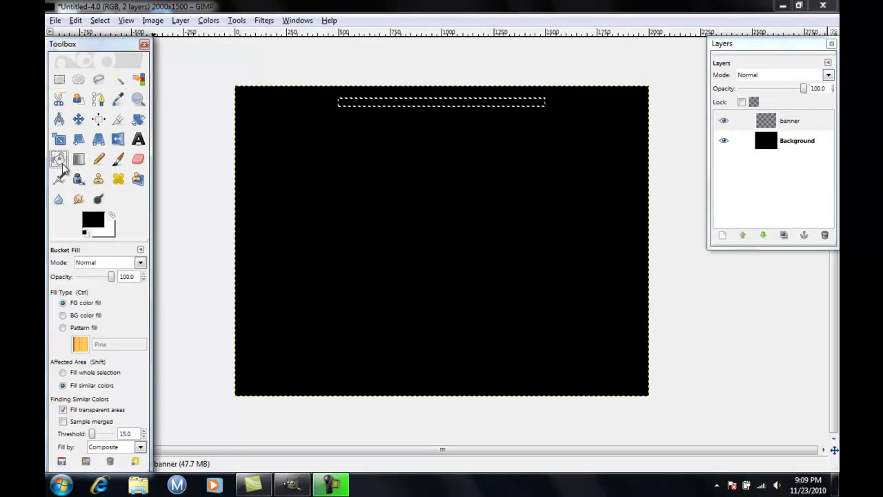
{"action": "left_click", "coordinate": [88, 223]}
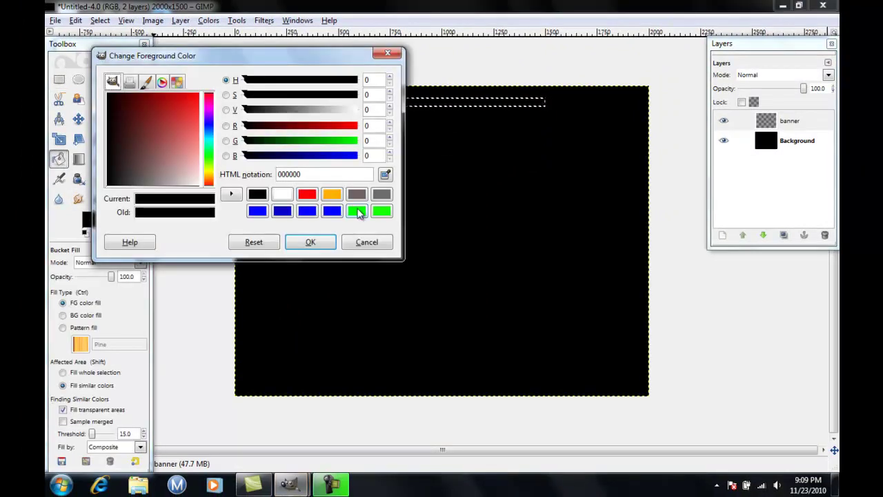
{"action": "left_click", "coordinate": [357, 212]}
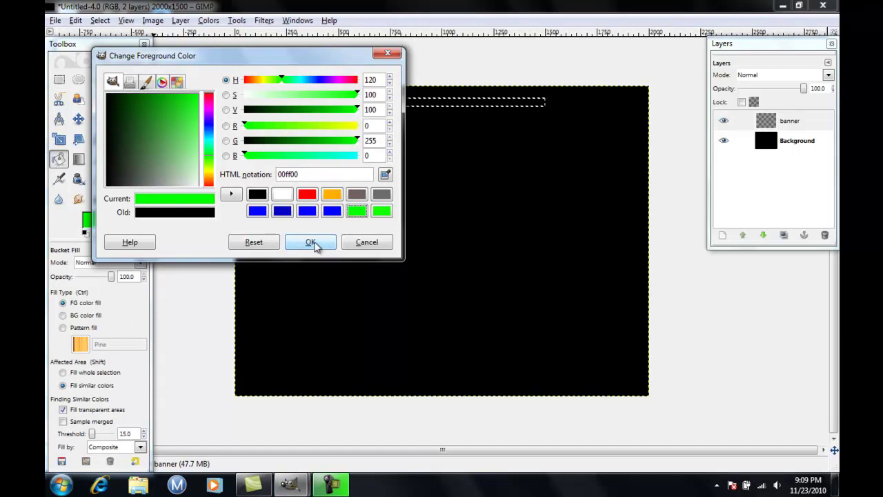
{"action": "left_click", "coordinate": [311, 242]}
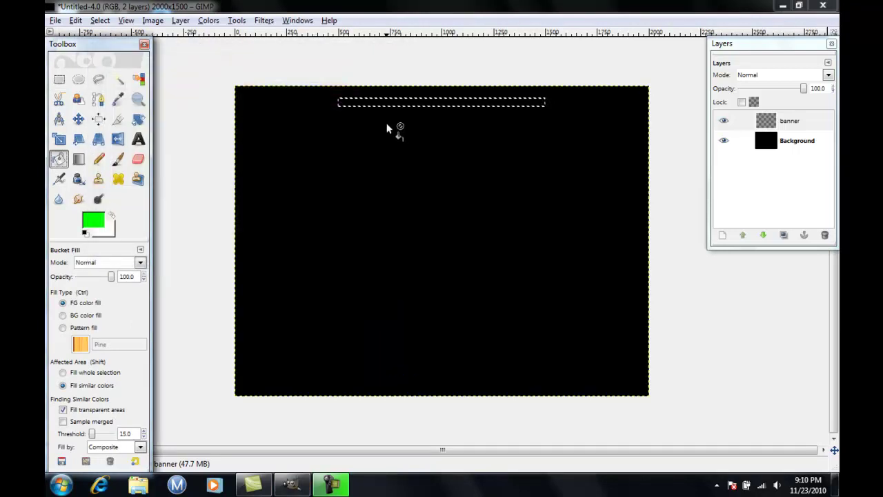
{"action": "left_click", "coordinate": [386, 105]}
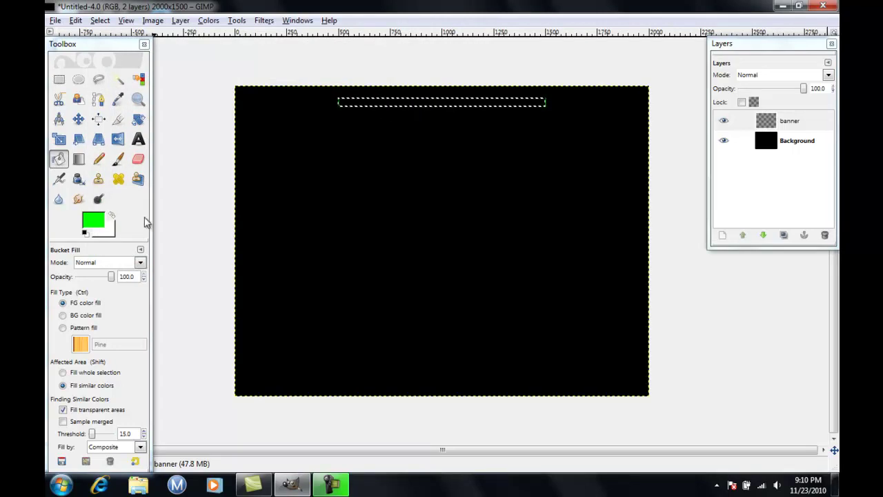
{"action": "left_click", "coordinate": [100, 20]}
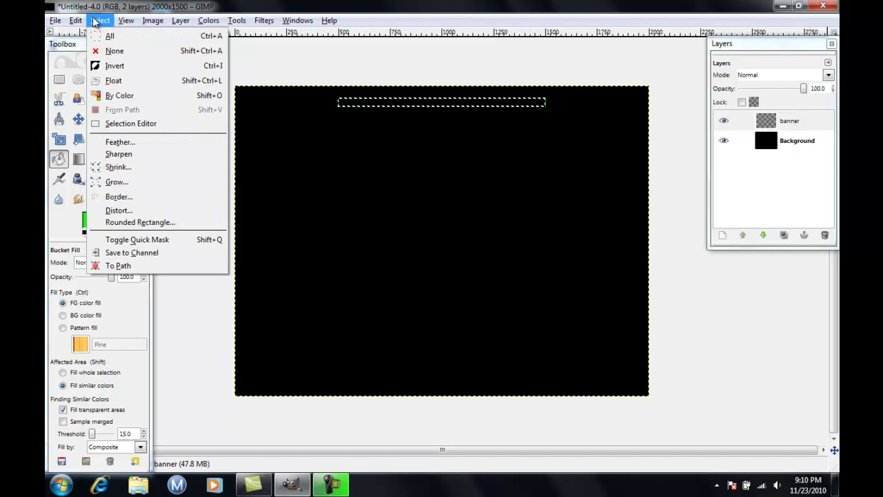
{"action": "left_click", "coordinate": [113, 50]}
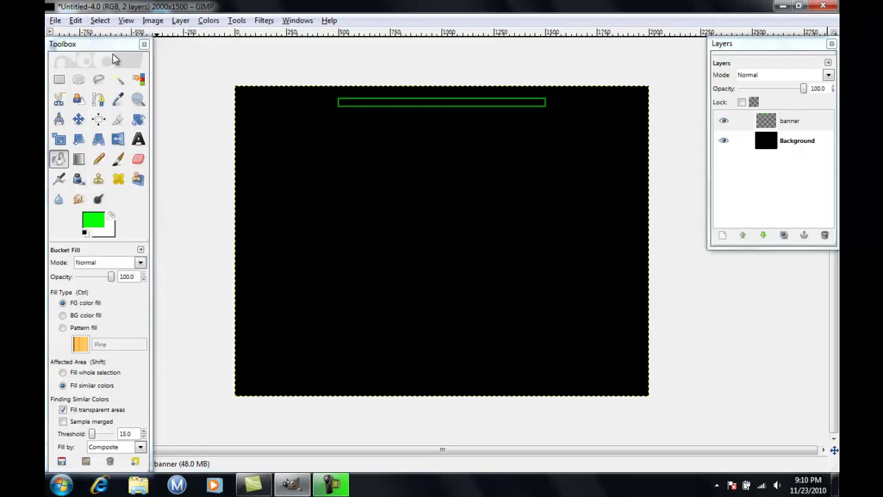
- Add green text "DExTAPOUT" at 30 px in a text box of about 270 × 42 px at the left end of the green banner outline
{"action": "left_click", "coordinate": [138, 141]}
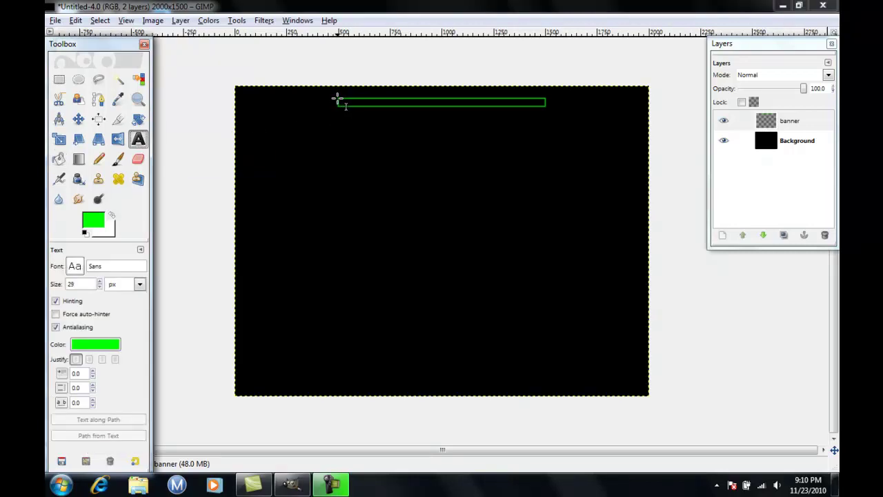
{"action": "left_click_drag", "start_coordinate": [338, 99], "coordinate": [396, 109]}
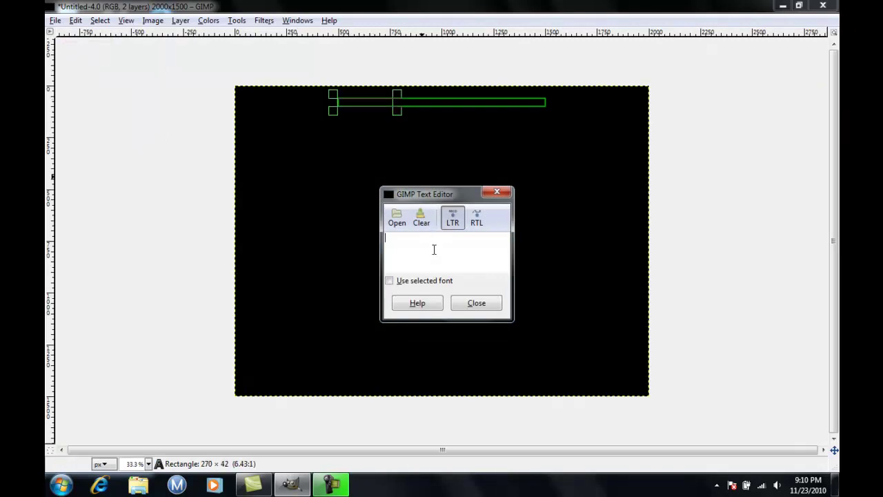
{"action": "type", "text": "DExTAPOUT"}
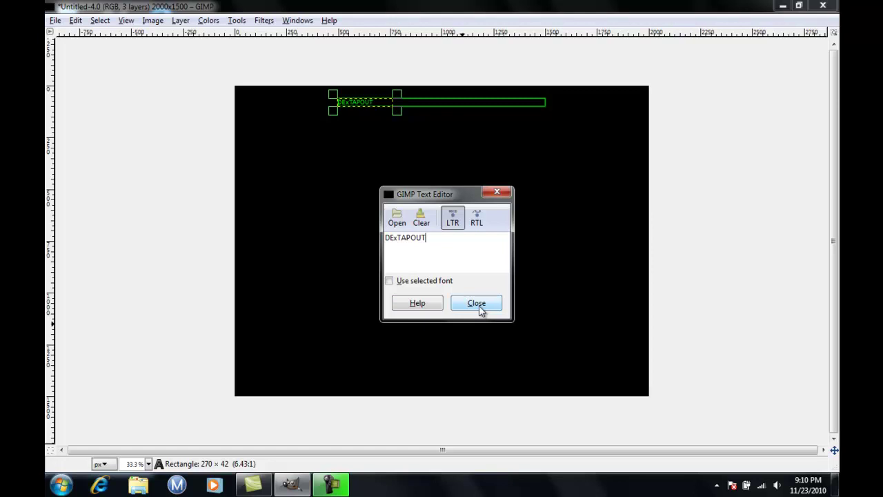
{"action": "left_click", "coordinate": [477, 305]}
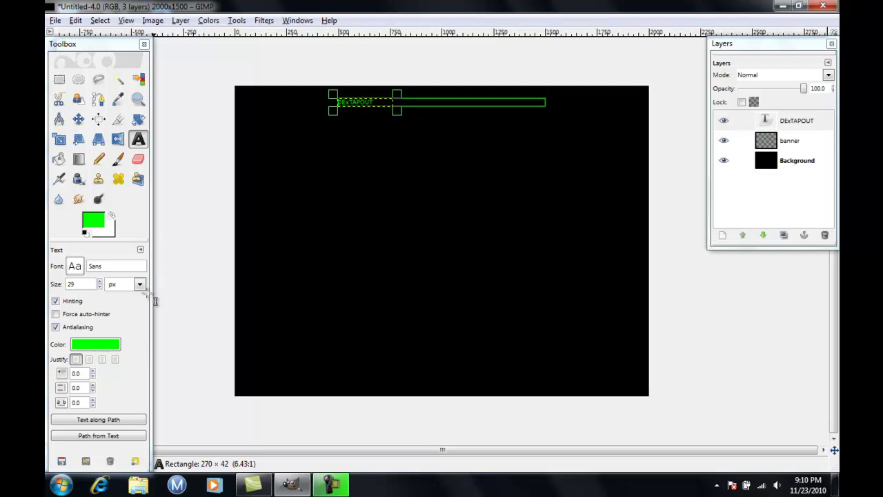
{"action": "left_click", "coordinate": [98, 282]}
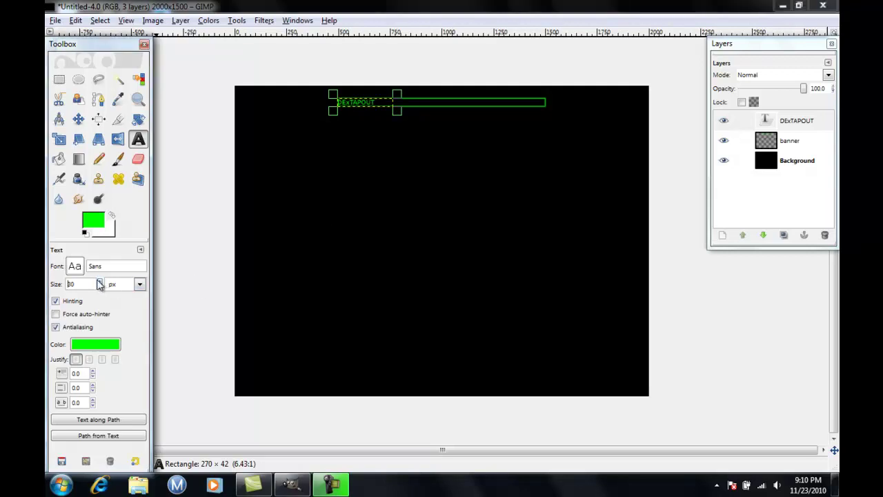
- Set the foreground color to white ffffff
{"action": "left_click", "coordinate": [94, 222]}
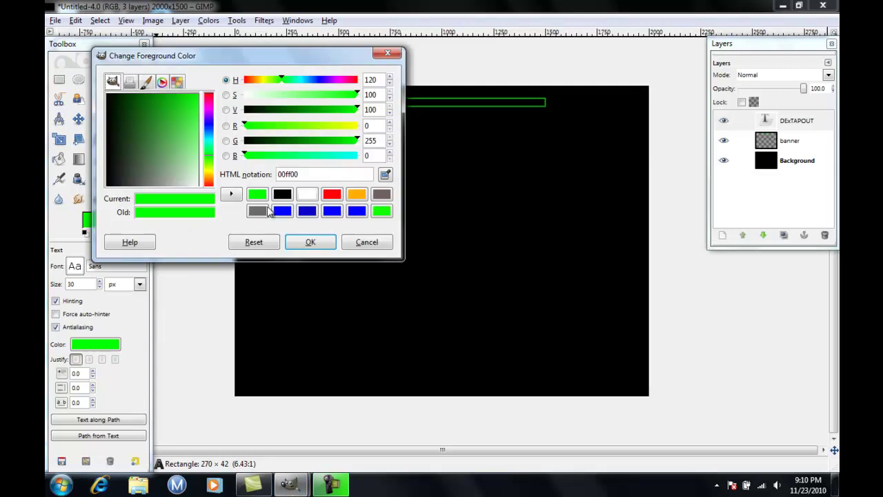
{"action": "left_click", "coordinate": [308, 195]}
{"action": "left_click", "coordinate": [311, 241]}
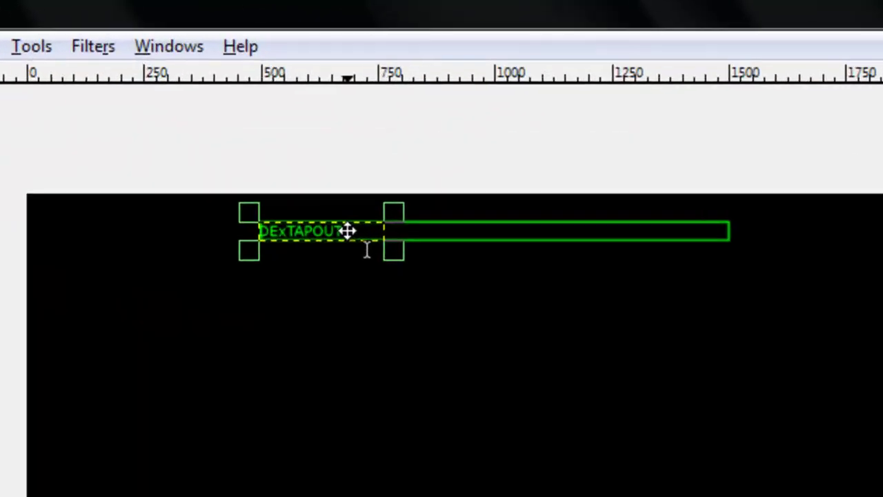
- Reopen the text at the banner's left end and retype it as "DExTAPOUT"
{"action": "left_click", "coordinate": [345, 238]}
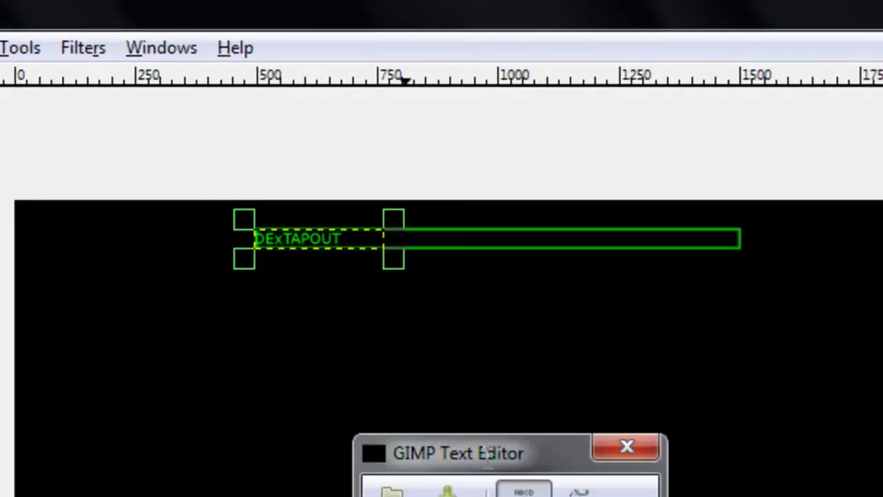
{"action": "key", "text": "Escape"}
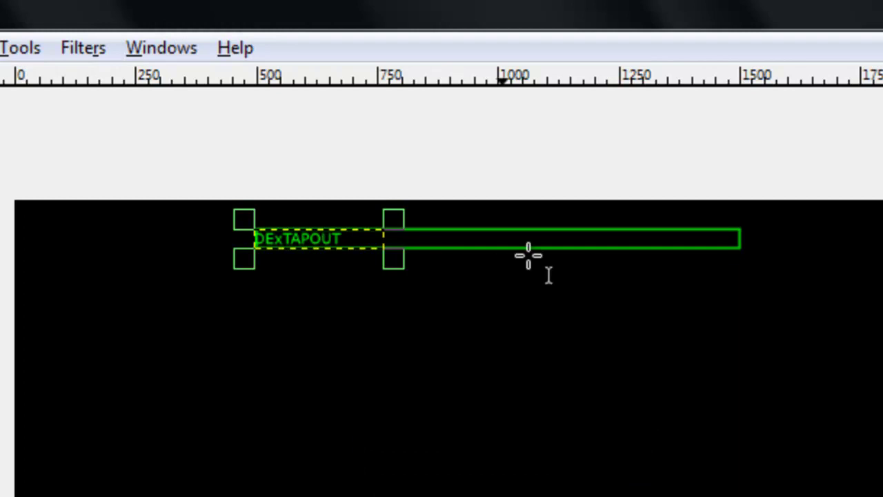
{"action": "left_click", "coordinate": [343, 241]}
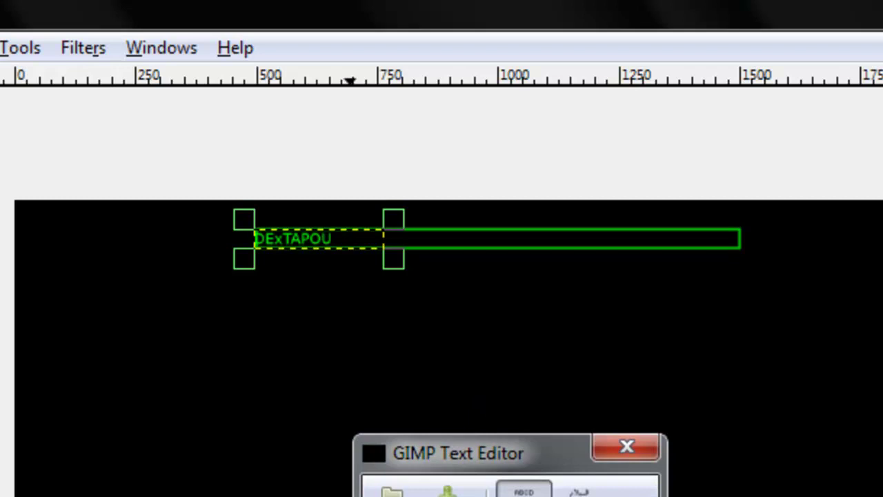
{"action": "key", "text": "BackSpace"}
{"action": "key", "text": "BackSpace"}
{"action": "key", "text": "BackSpace"}
{"action": "key", "text": "BackSpace"}
{"action": "key", "text": "BackSpace"}
{"action": "key", "text": "BackSpace"}
{"action": "key", "text": "BackSpace"}
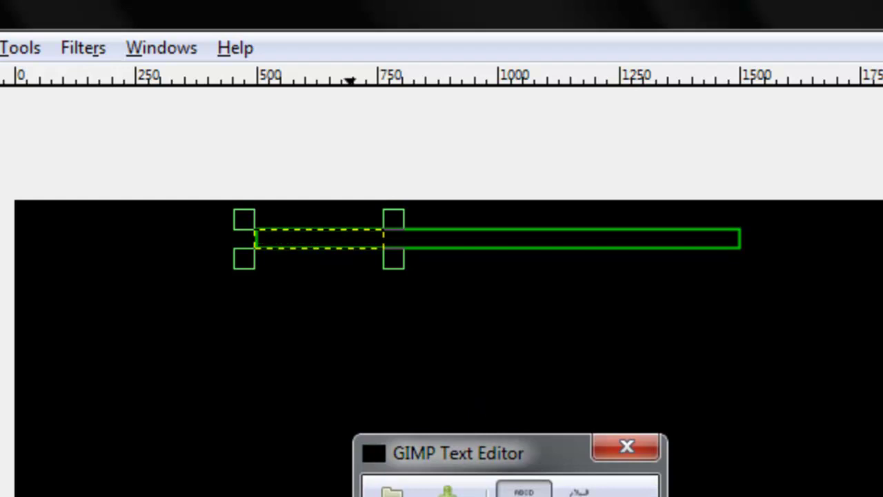
{"action": "type", "text": "DExTAPOUT"}
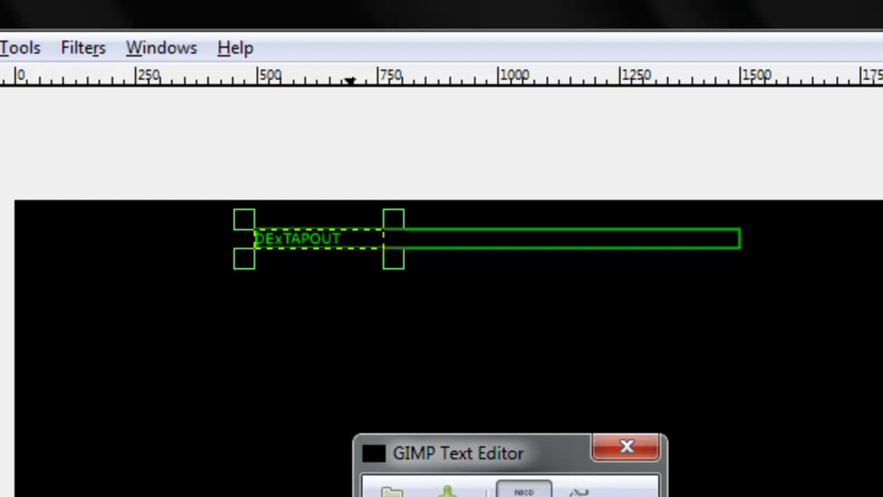
{"action": "key", "text": "Escape"}
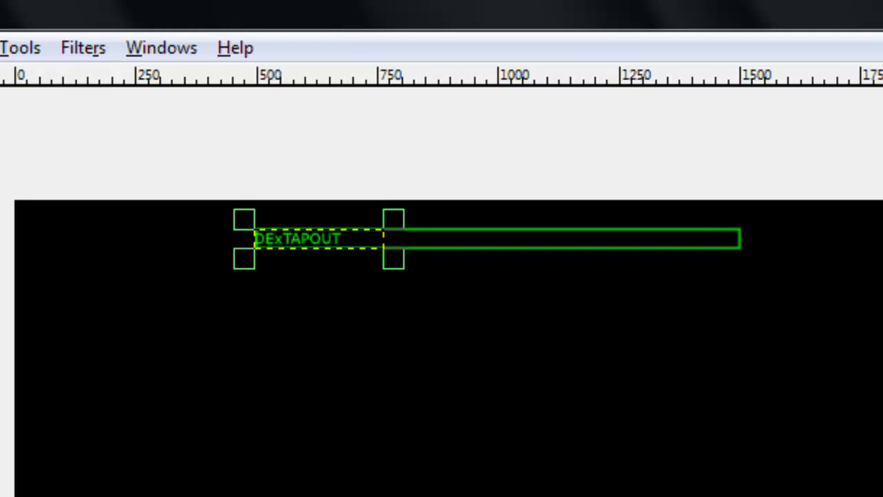
- Set the text color to white ffffff, keeping the foreground color white as well
{"action": "left_click", "coordinate": [90, 220]}
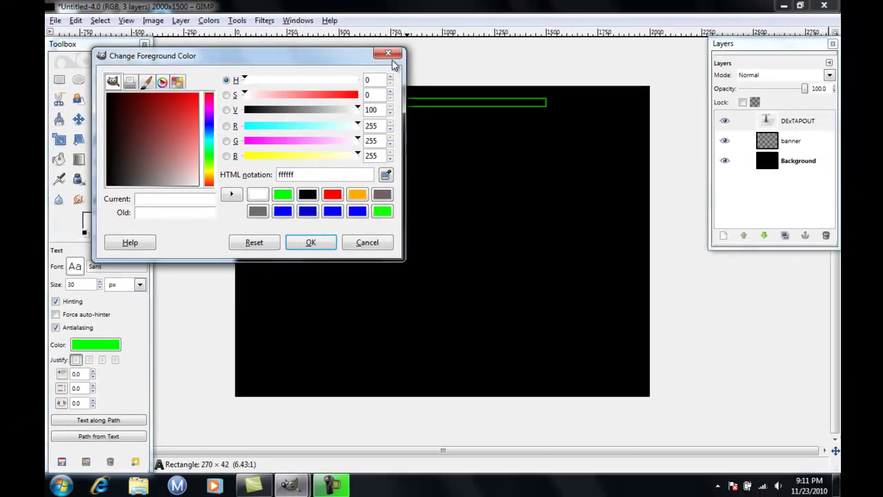
{"action": "left_click", "coordinate": [388, 54]}
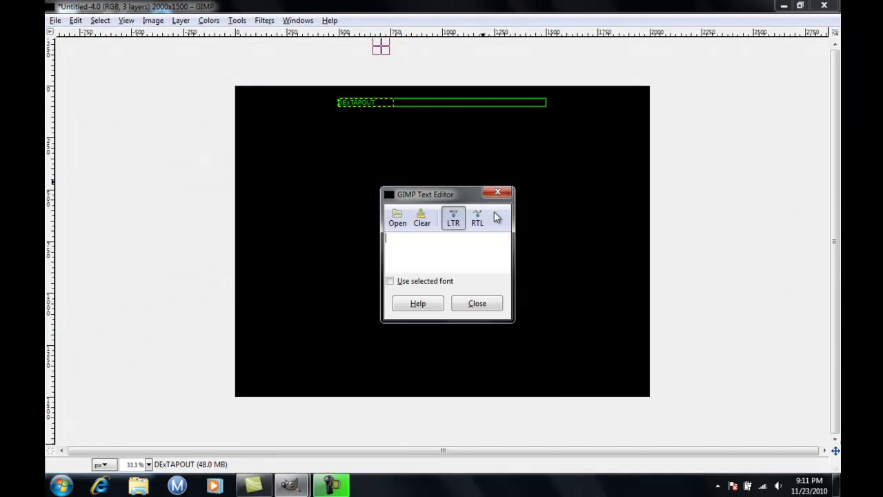
{"action": "left_click", "coordinate": [471, 303]}
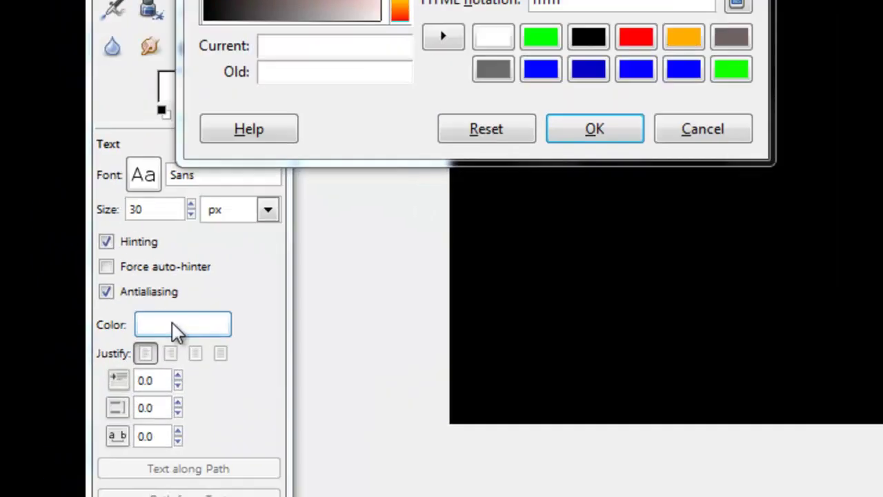
{"action": "left_click", "coordinate": [90, 344]}
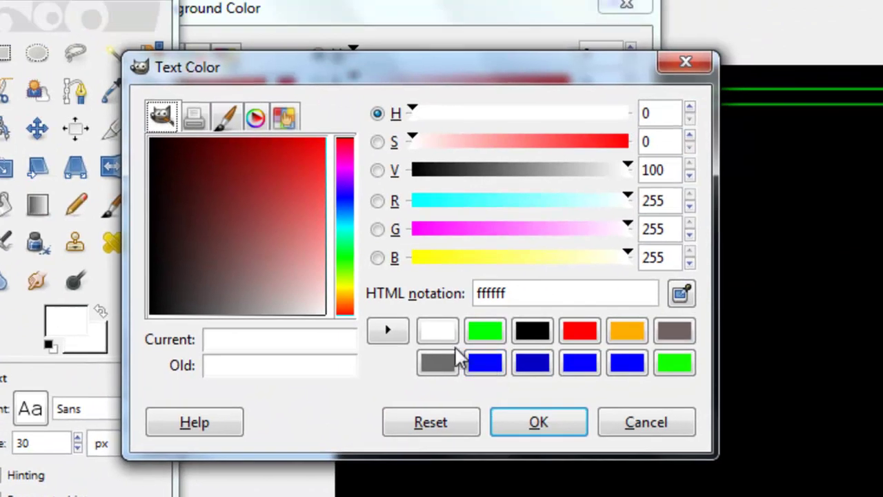
{"action": "left_click", "coordinate": [690, 136]}
{"action": "left_click", "coordinate": [538, 423]}
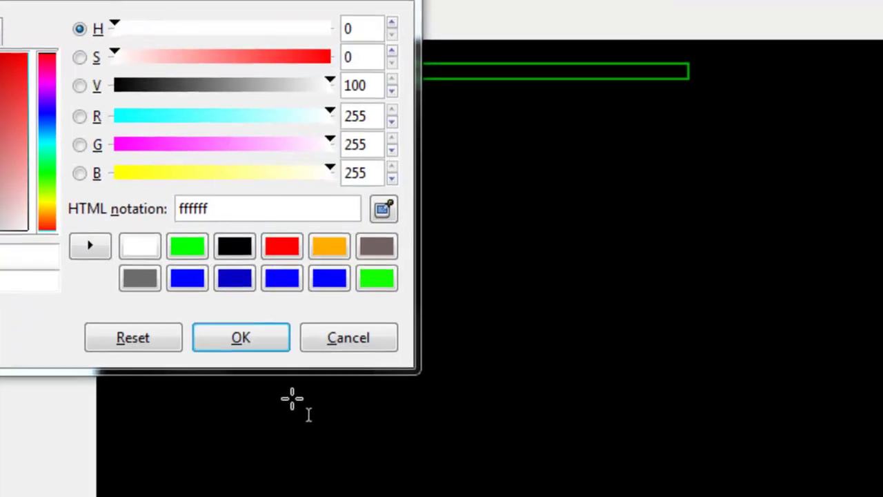
{"action": "key", "text": "Return"}
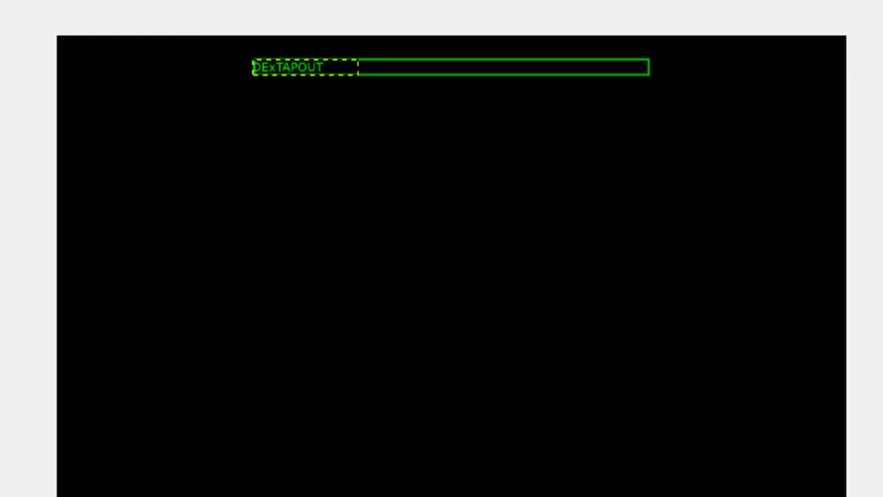
{"action": "right_click", "coordinate": [327, 1]}
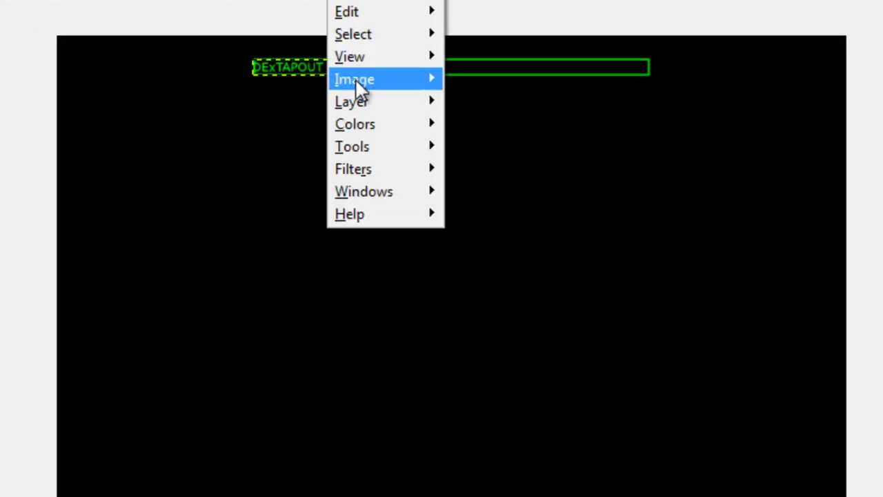
{"action": "mouse_move", "coordinate": [349, 11]}
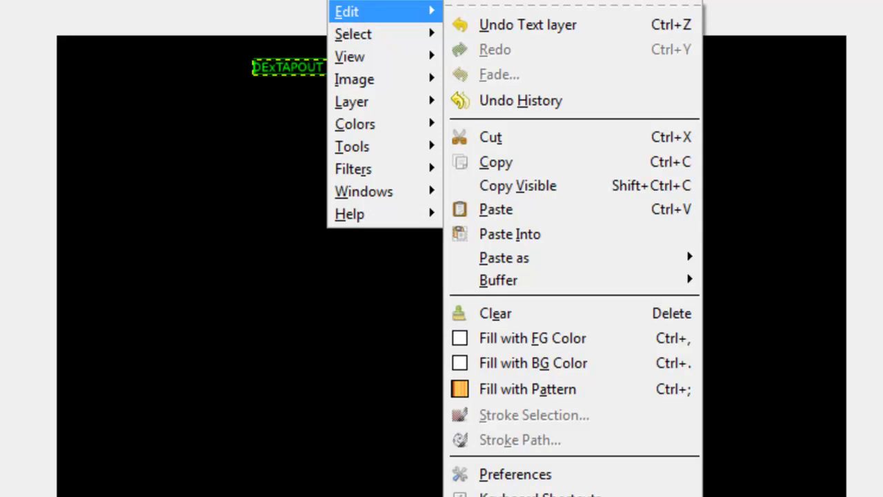
{"action": "key", "text": "Escape"}
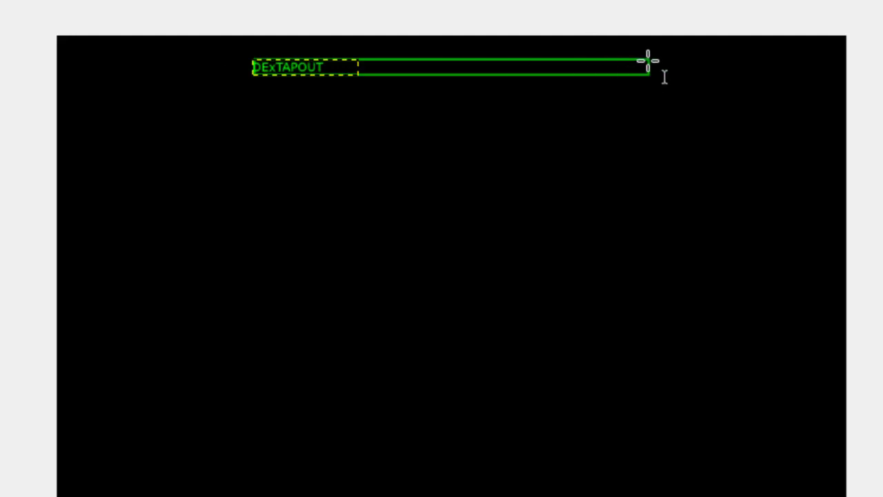
- Add white text "SUBSCRIBE" at 30 px in a text box at the right end of the green banner outline
{"action": "left_click_drag", "start_coordinate": [648, 61], "coordinate": [536, 75]}
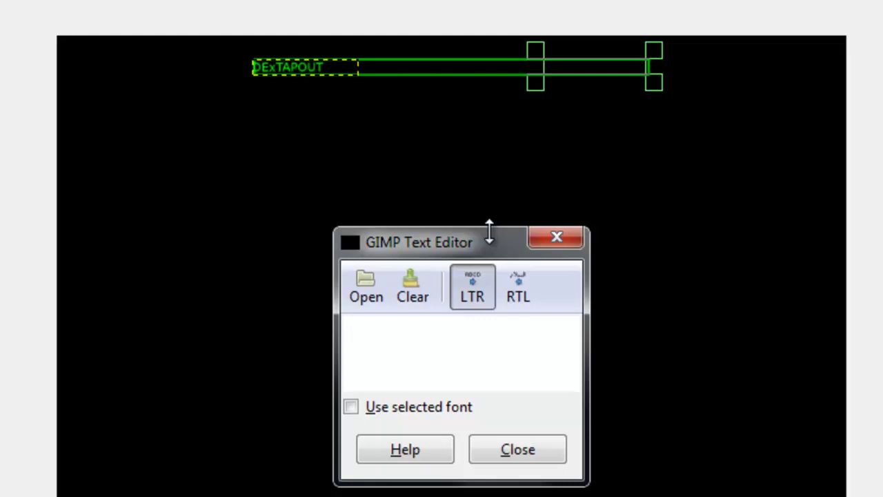
{"action": "type", "text": "SUB"}
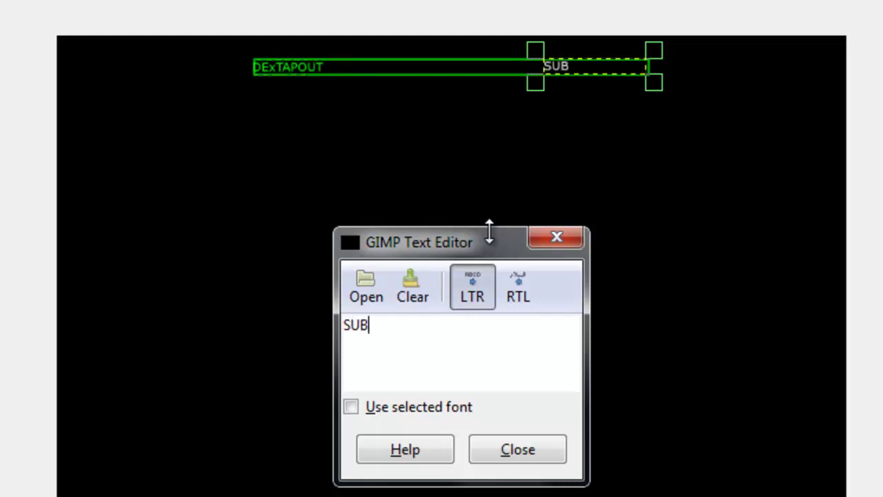
{"action": "type", "text": "SCRIBE"}
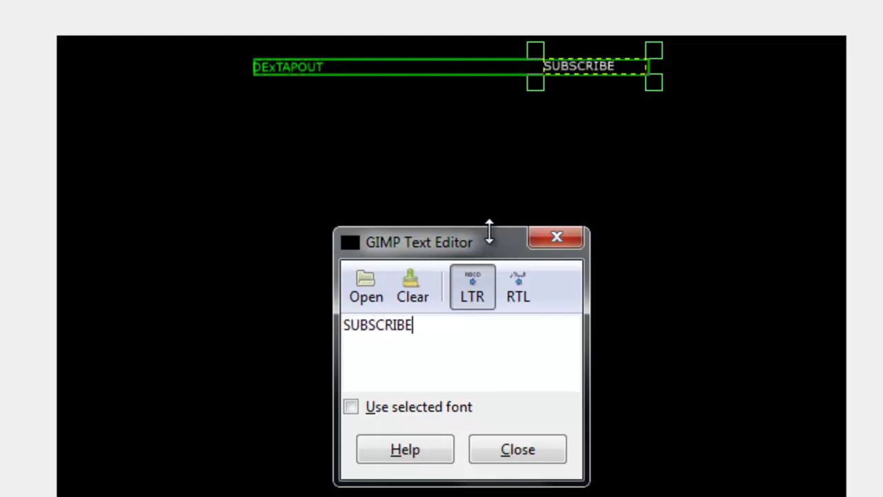
{"action": "left_click", "coordinate": [499, 452]}
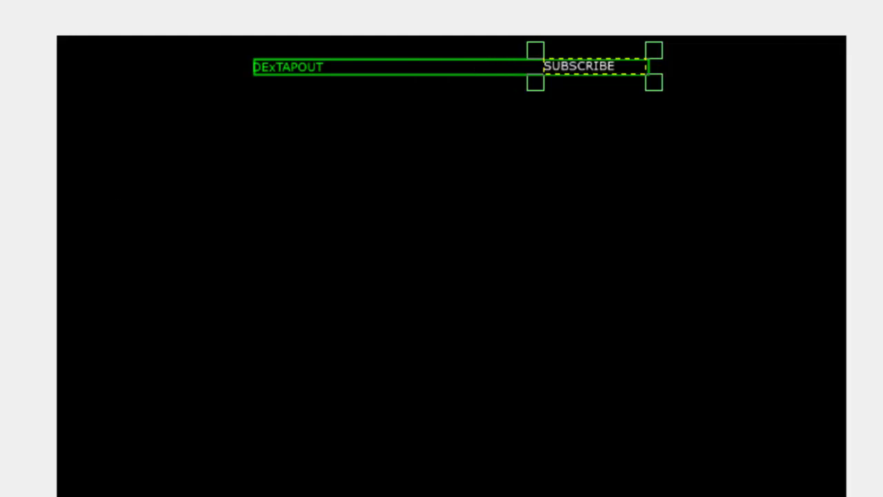
- Move the "SUBSCRIBE" text slightly to the right so it sits close to the banner's right edge
{"action": "left_click", "coordinate": [602, 66]}
{"action": "left_click_drag", "start_coordinate": [608, 67], "coordinate": [610, 69]}
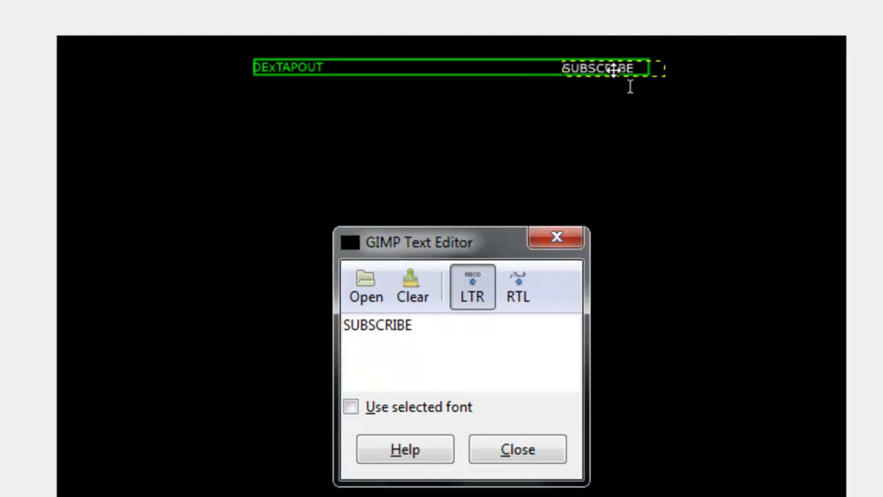
{"action": "left_click_drag", "start_coordinate": [621, 70], "coordinate": [622, 70]}
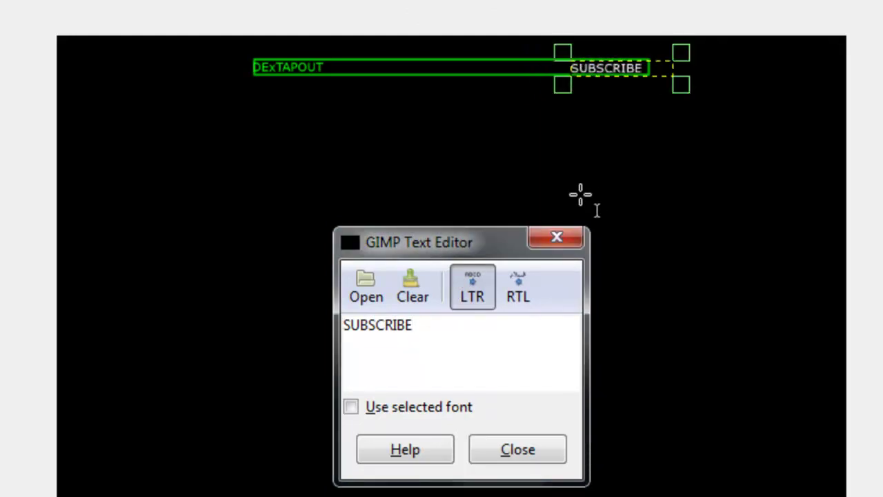
{"action": "left_click", "coordinate": [519, 451]}
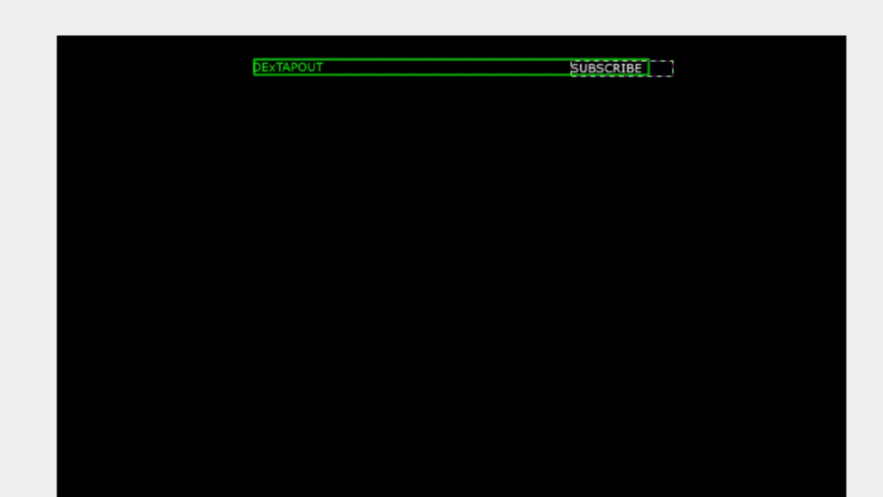
- Create a new 2000 × 1500 px layer named "side1" filled with transparency
{"action": "left_click", "coordinate": [251, 39]}
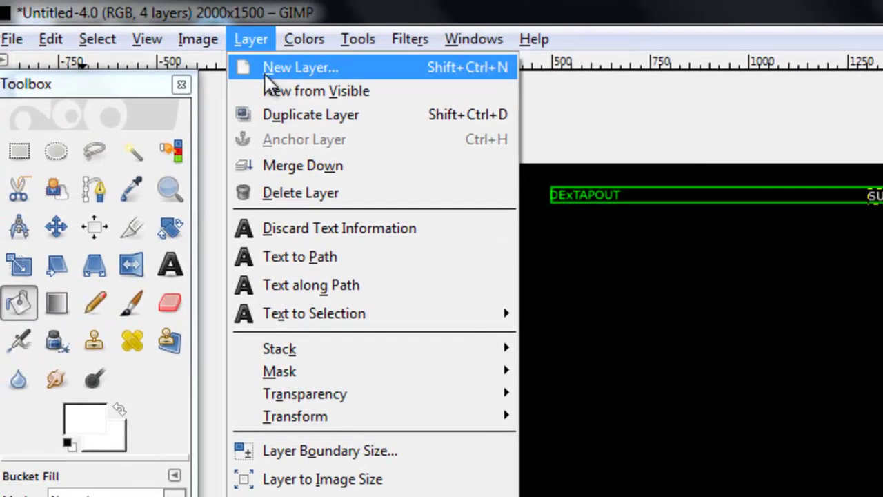
{"action": "left_click", "coordinate": [265, 66]}
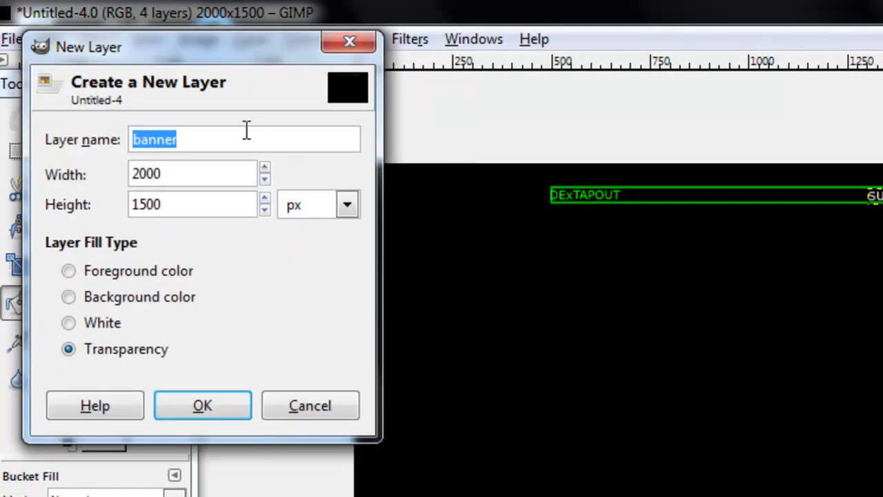
{"action": "key", "text": "BackSpace"}
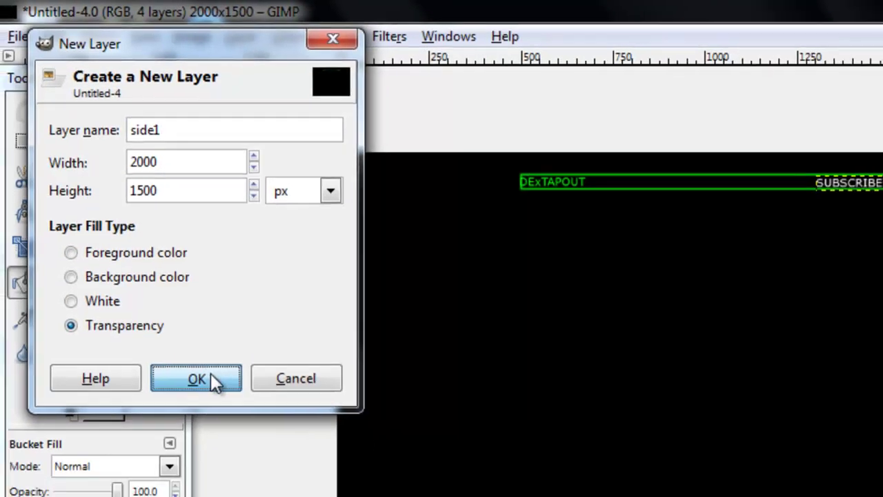
{"action": "left_click", "coordinate": [207, 406]}
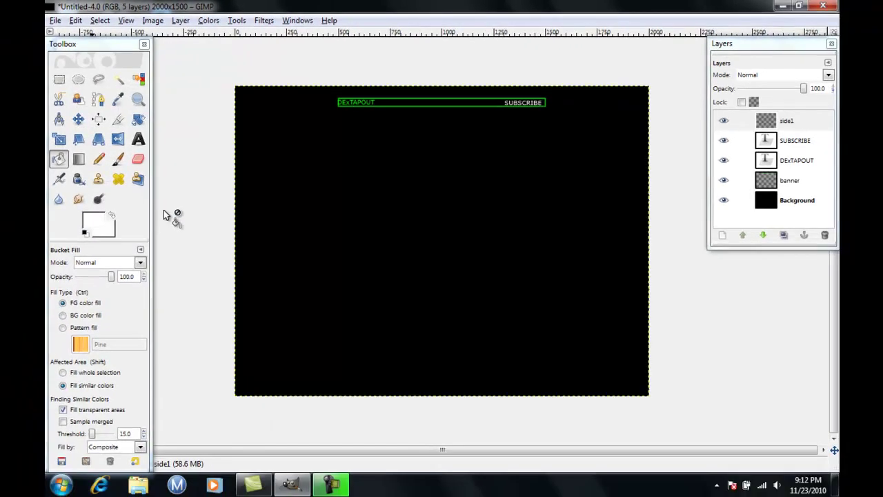
- Select a full-height rectangle on the side1 layer covering the area left of the banner
{"action": "left_click", "coordinate": [59, 79]}
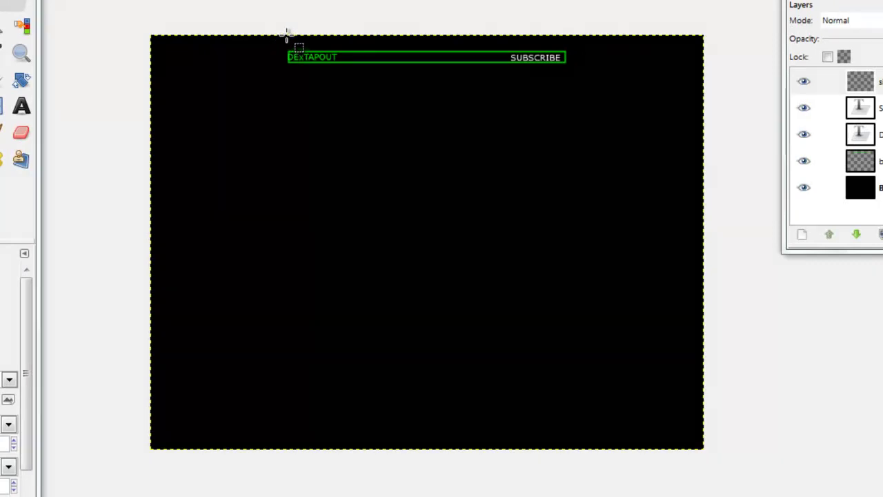
{"action": "left_click_drag", "start_coordinate": [286, 34], "coordinate": [151, 449]}
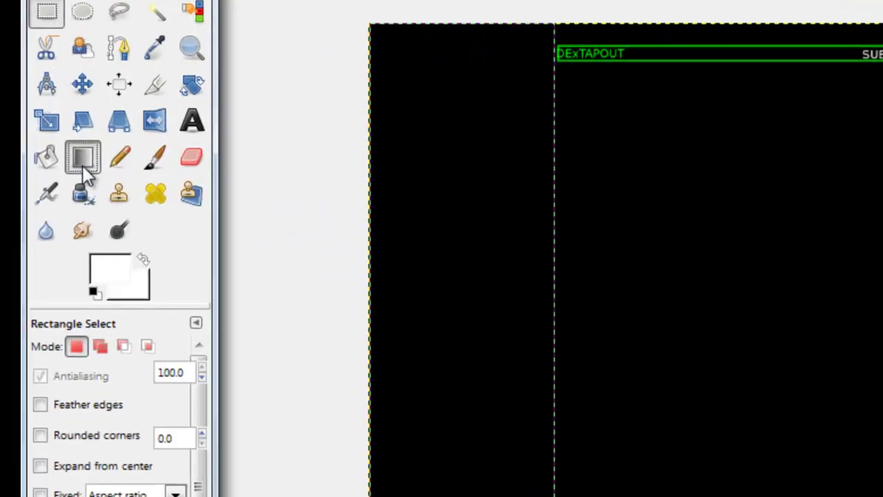
- Activate the Blend tool and set the background color to green 00ff00 for a white-to-green gradient
{"action": "left_click", "coordinate": [82, 165]}
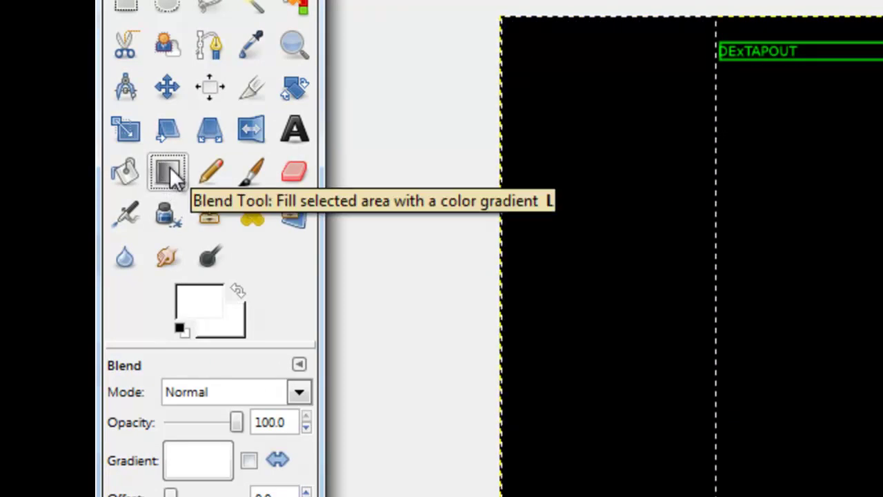
{"action": "left_click", "coordinate": [109, 233]}
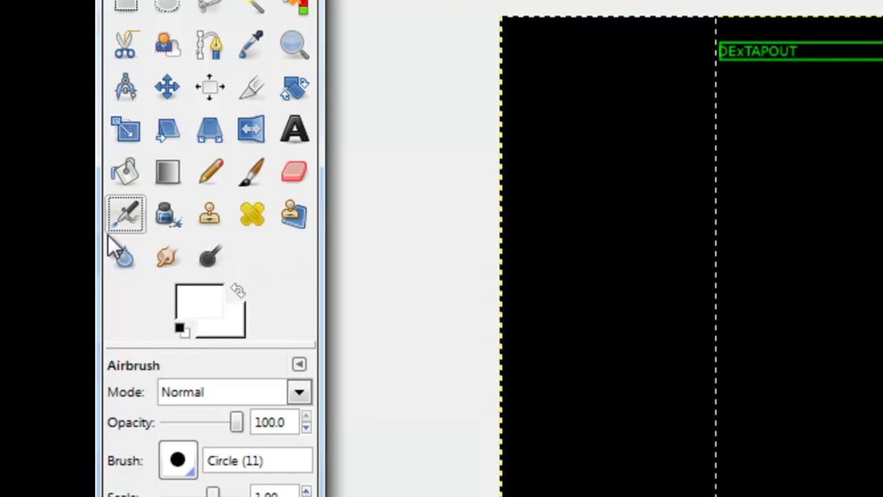
{"action": "left_click", "coordinate": [166, 181]}
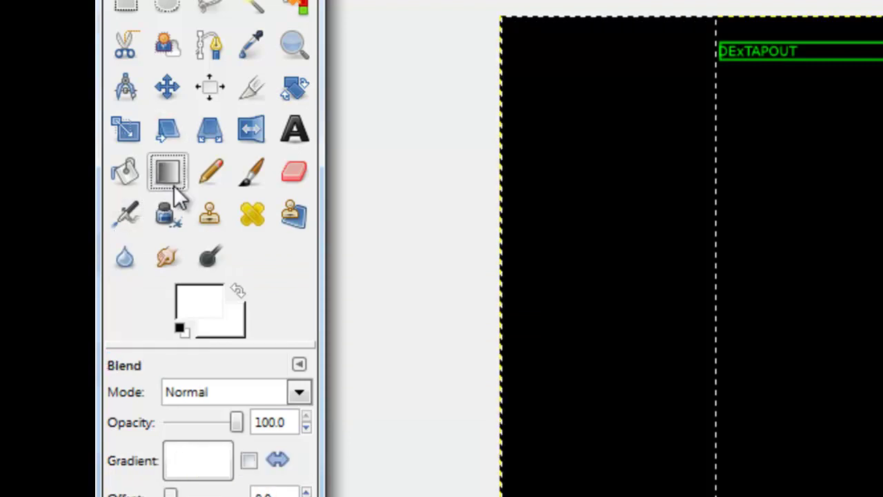
{"action": "left_click", "coordinate": [224, 325]}
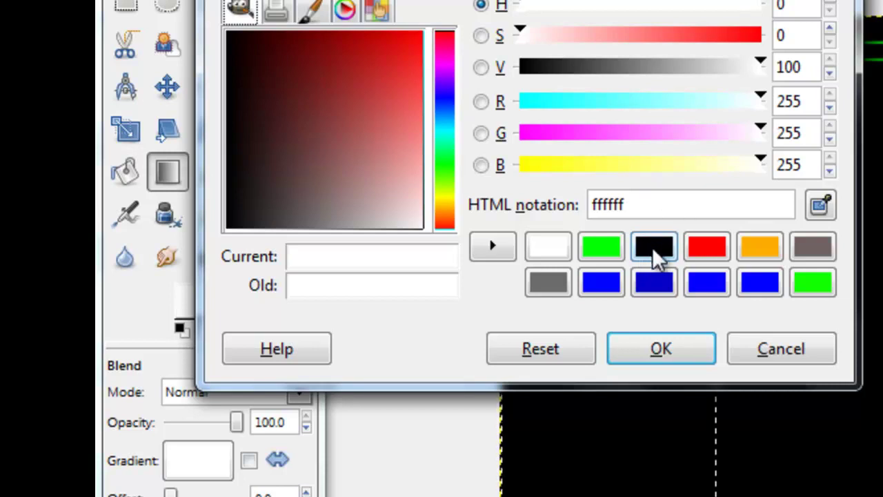
{"action": "left_click", "coordinate": [598, 250]}
{"action": "left_click", "coordinate": [687, 349]}
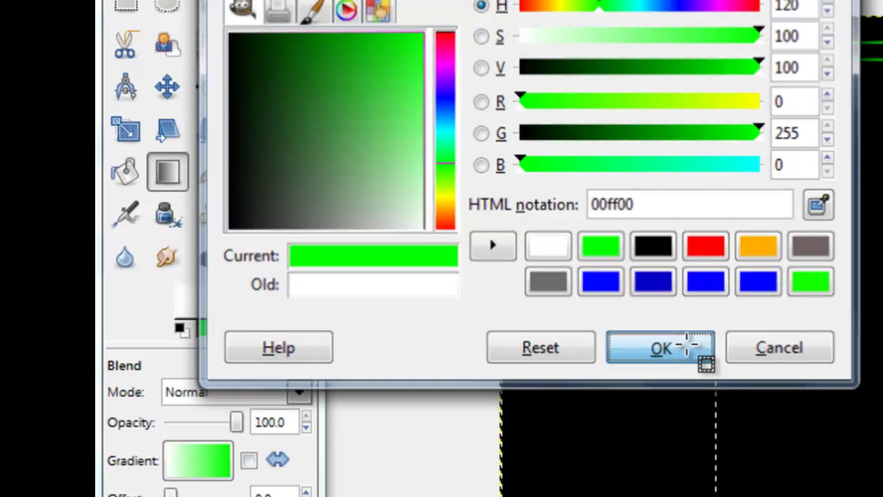
- Set the foreground color to black and fill the side1 selection with a black-to-green gradient running from the bottom upward
{"action": "left_click", "coordinate": [189, 293]}
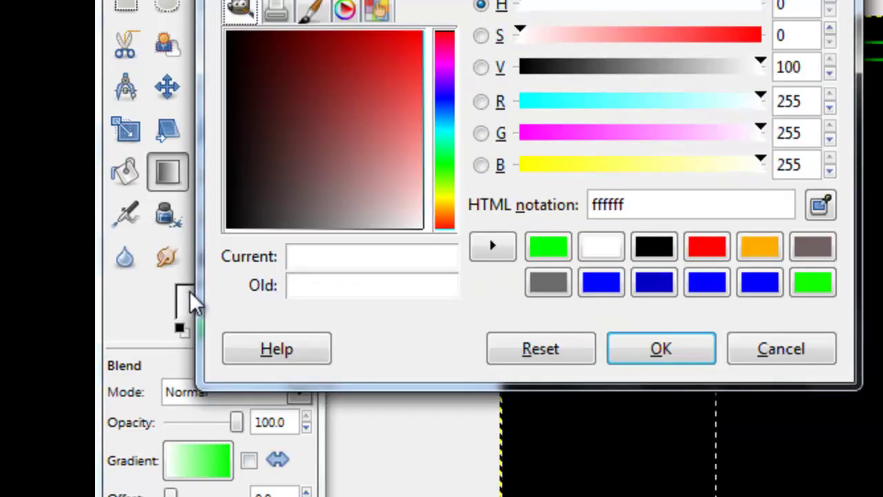
{"action": "left_click", "coordinate": [652, 259]}
{"action": "left_click", "coordinate": [654, 340]}
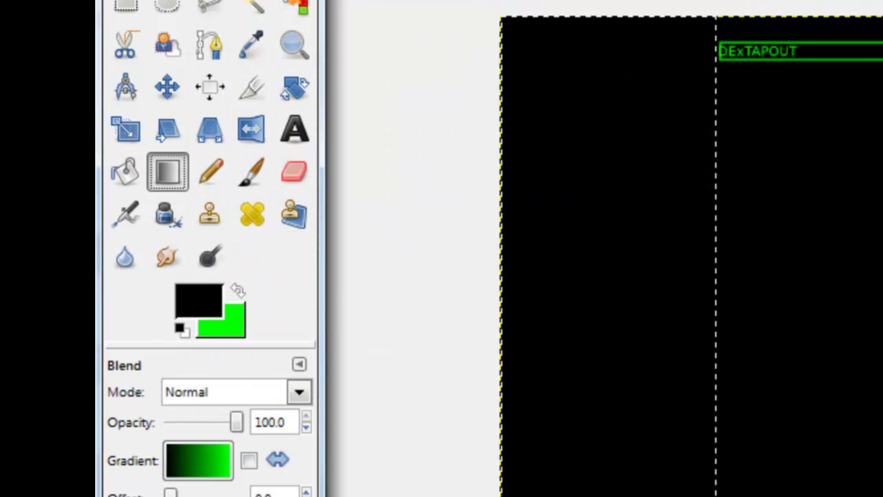
{"action": "left_click_drag", "start_coordinate": [611, 496], "coordinate": [618, 65]}
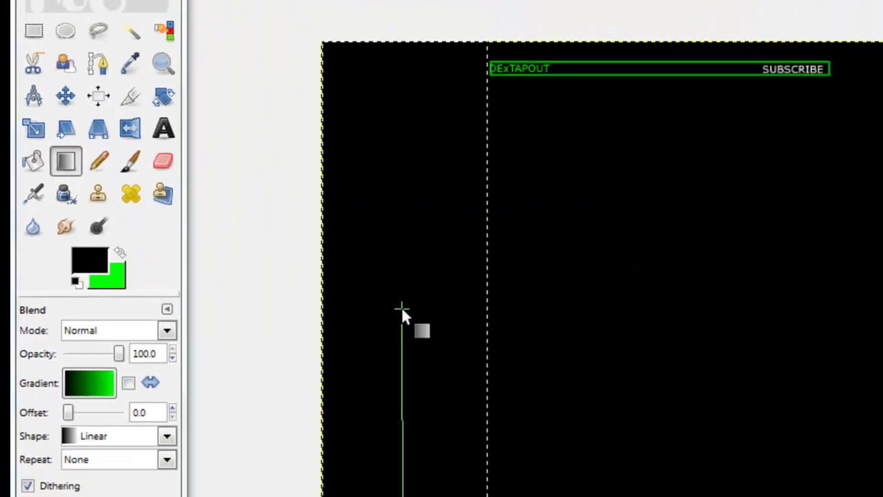
{"action": "left_click_drag", "start_coordinate": [250, 90], "coordinate": [250, 88]}
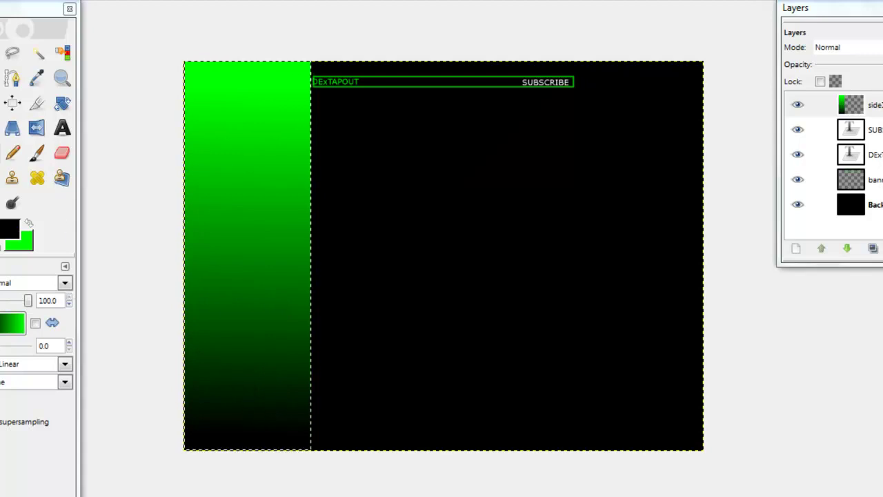
- Create a new 2000 × 1500 px layer named "side2" filled with transparency
{"action": "left_click", "coordinate": [159, 25]}
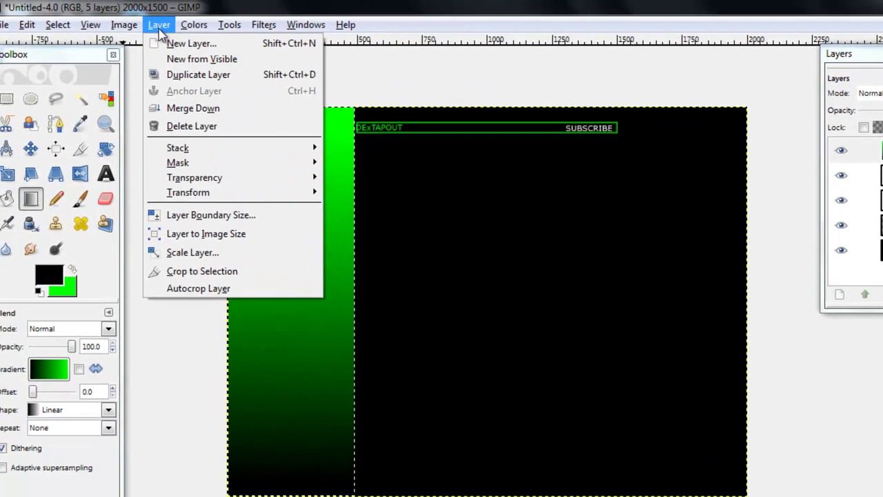
{"action": "left_click", "coordinate": [185, 43]}
{"action": "type", "text": "side1"}
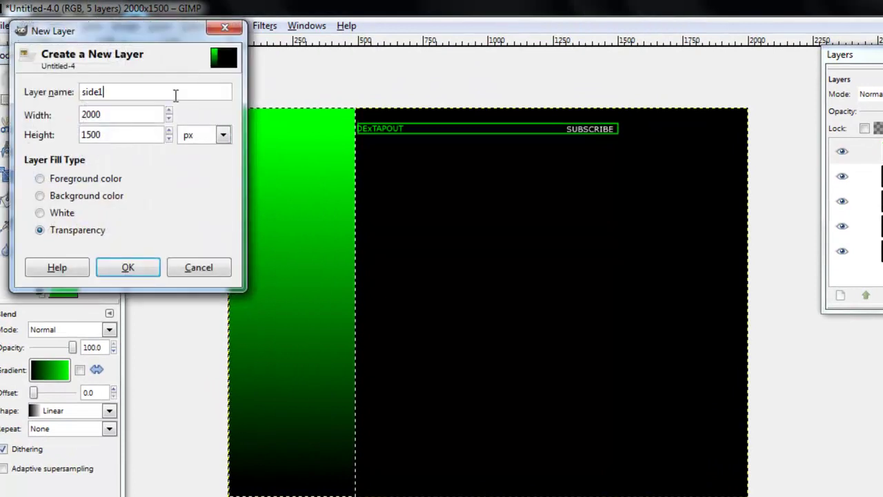
{"action": "key", "text": "BackSpace"}
{"action": "type", "text": "2"}
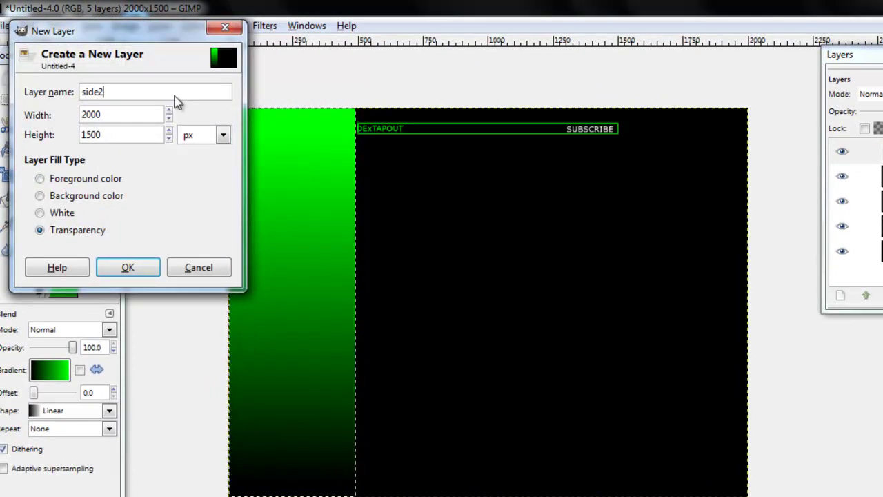
{"action": "left_click", "coordinate": [141, 267]}
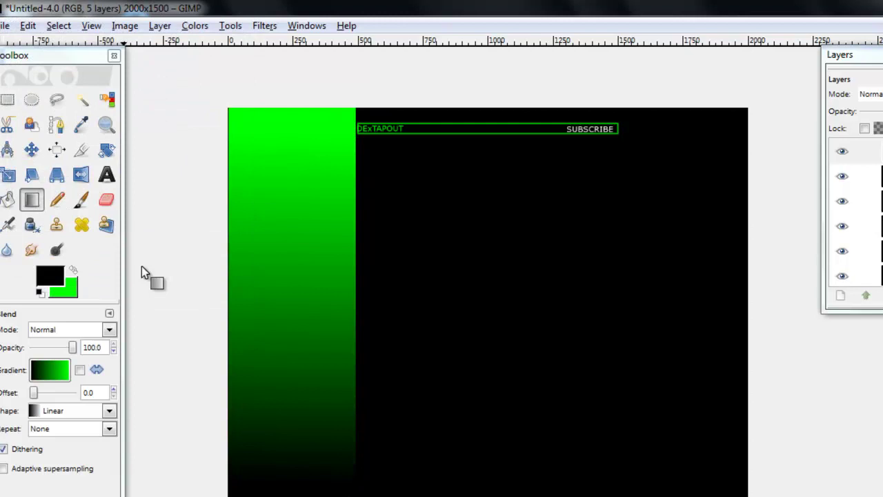
- Select the full-height area right of the banner and blend it from black at the bottom to green at the top
{"action": "left_click", "coordinate": [8, 100]}
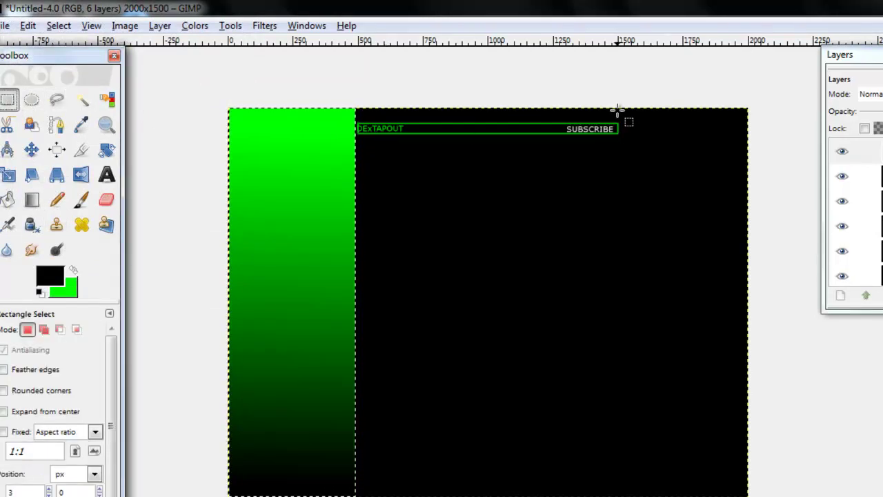
{"action": "left_click_drag", "start_coordinate": [617, 109], "coordinate": [746, 494]}
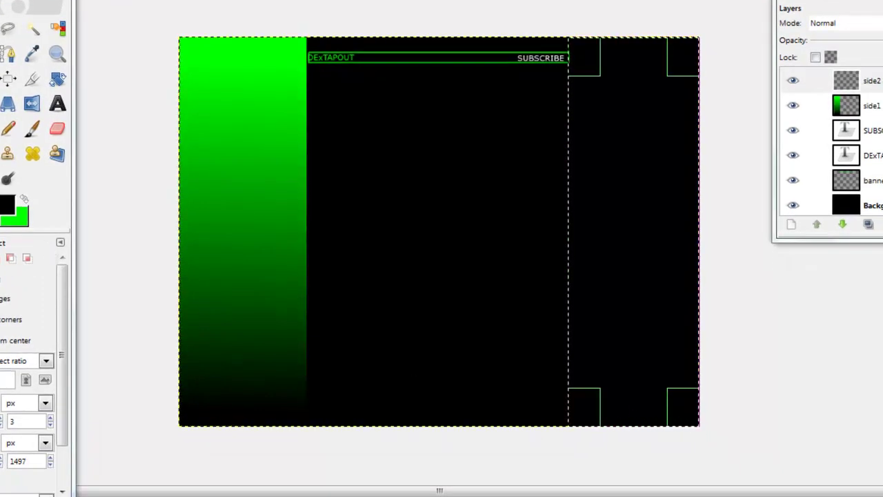
{"action": "left_click", "coordinate": [0, 129]}
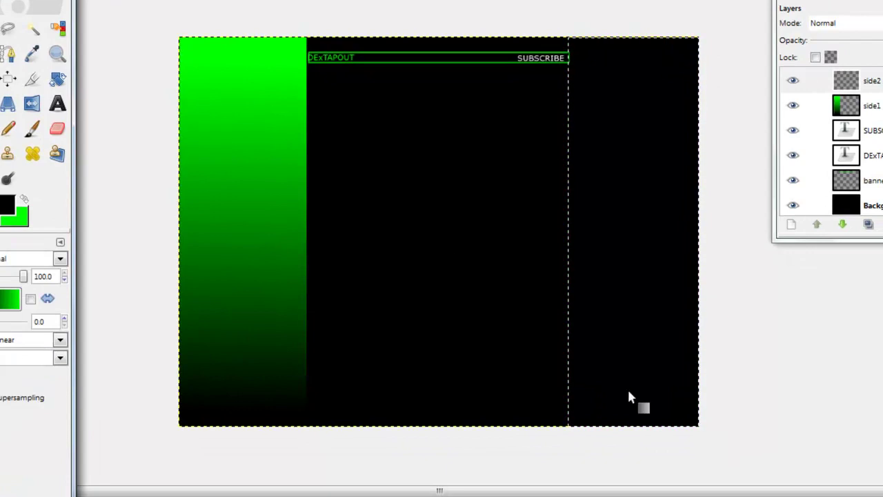
{"action": "left_click_drag", "start_coordinate": [628, 392], "coordinate": [627, 61]}
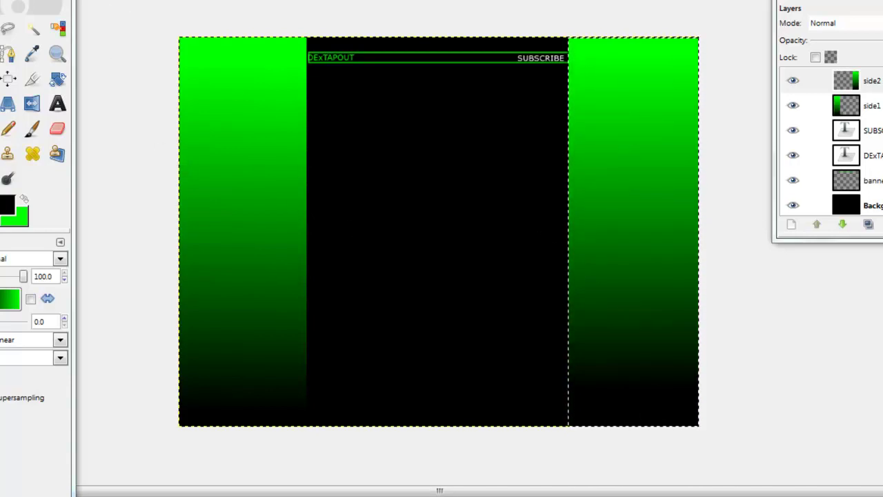
- Create another new 2000 × 1500 px layer filled with transparency above side2
{"action": "left_click", "coordinate": [108, 0]}
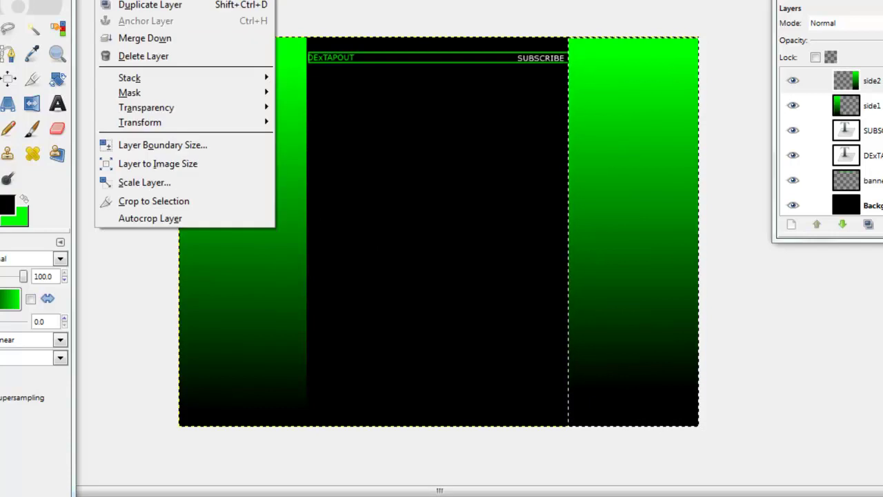
{"action": "key", "text": "n"}
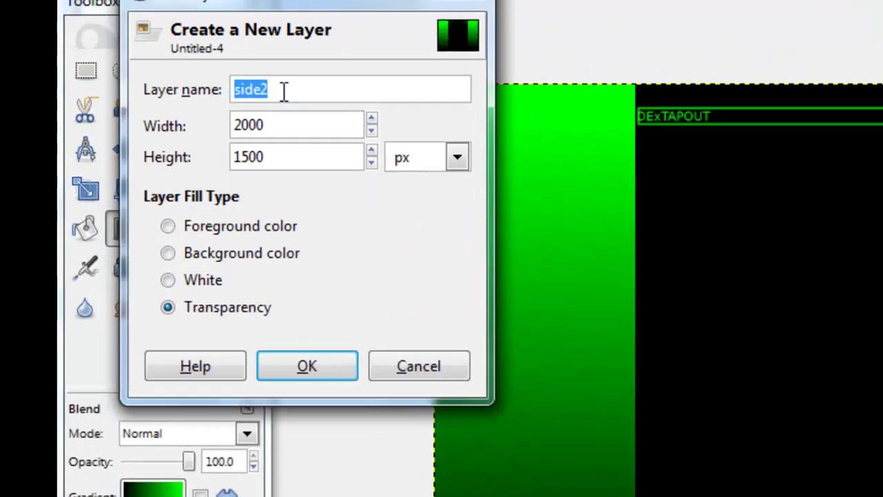
{"action": "key", "text": "BackSpace"}
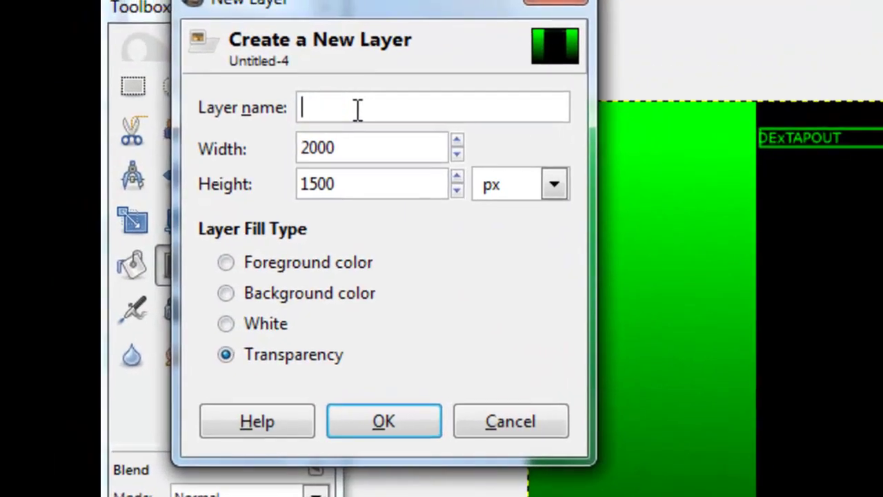
{"action": "type", "text": "LAYER"}
{"action": "left_click", "coordinate": [367, 423]}
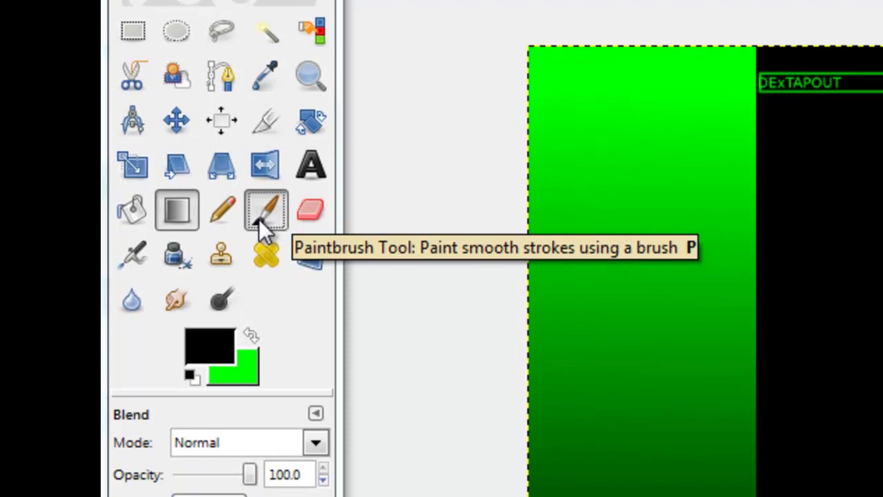
- Try to paint on the left gradient area with the Paintbrush, using the thin horizontal line brush beside Edge_14
{"action": "left_click", "coordinate": [267, 268]}
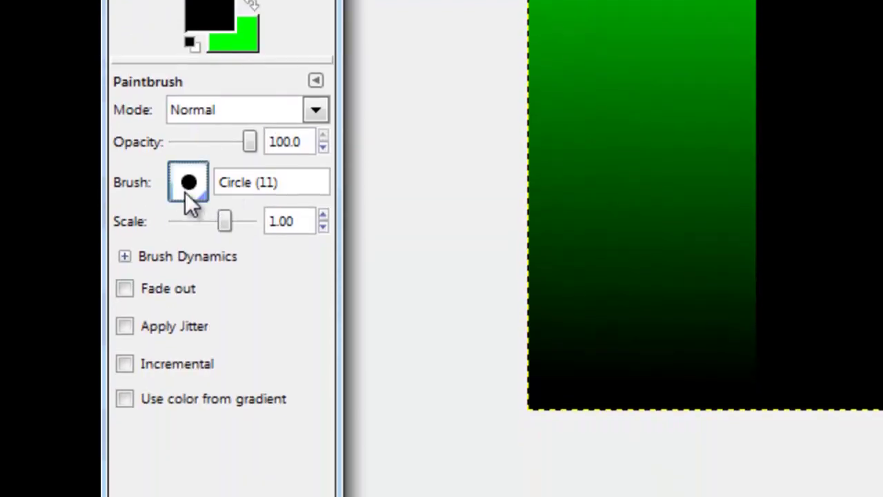
{"action": "left_click", "coordinate": [185, 192]}
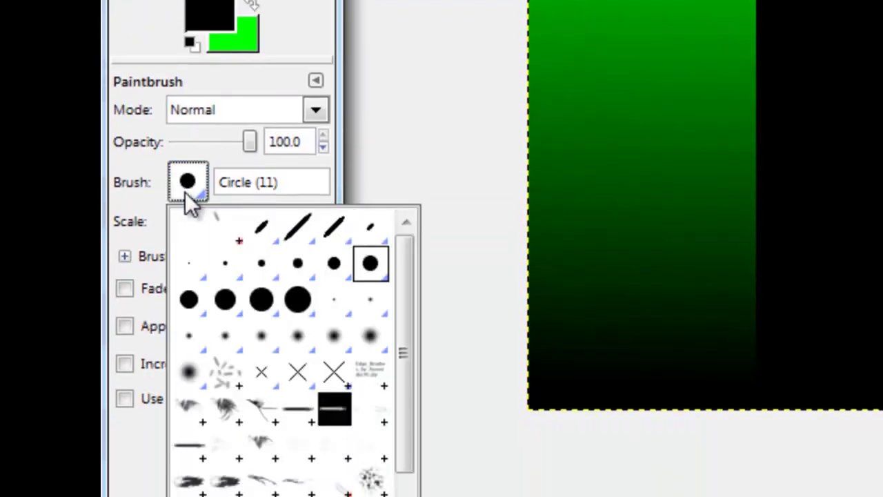
{"action": "left_click", "coordinate": [334, 412]}
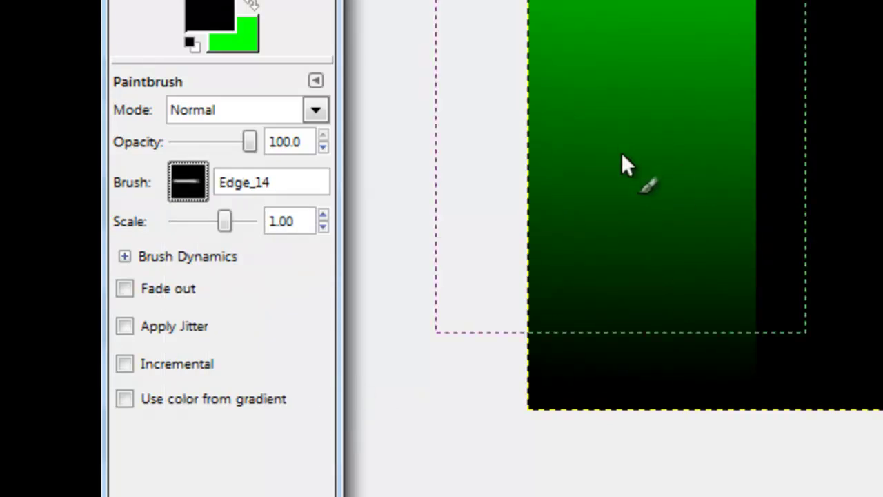
{"action": "left_click", "coordinate": [188, 181]}
{"action": "left_click", "coordinate": [296, 413]}
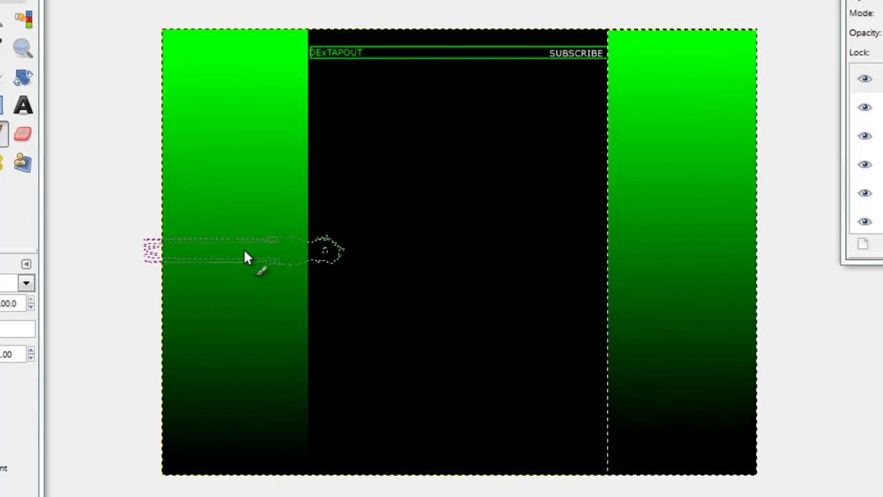
{"action": "left_click_drag", "start_coordinate": [245, 254], "coordinate": [211, 280]}
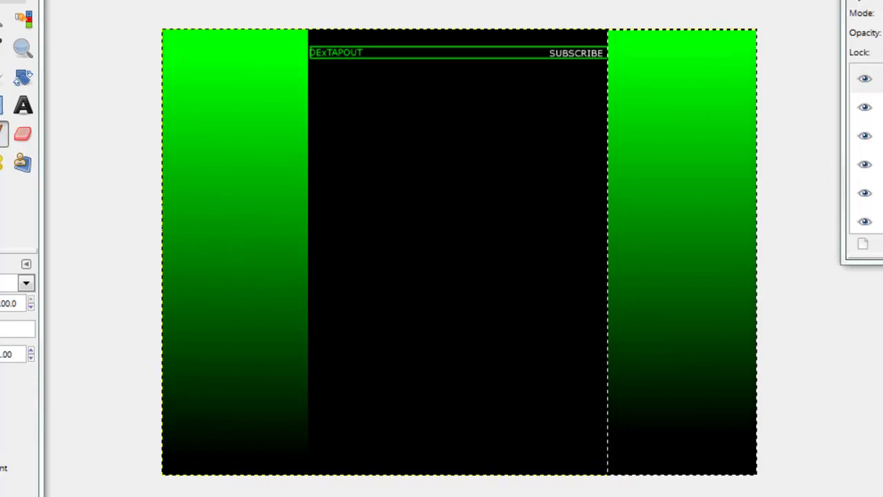
- Try to paint a dripping brush shape across the upper left gradient area at 69.8 opacity, without using color from the gradient
{"action": "left_click", "coordinate": [1, 329]}
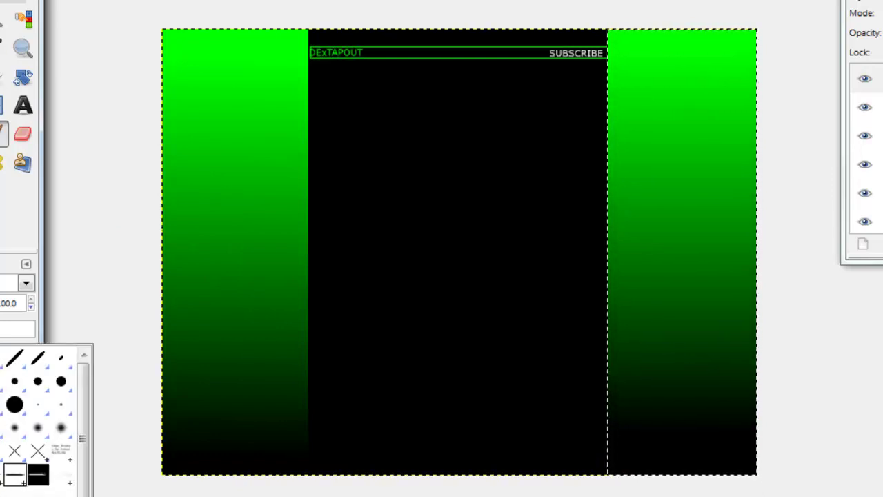
{"action": "key", "text": "Escape"}
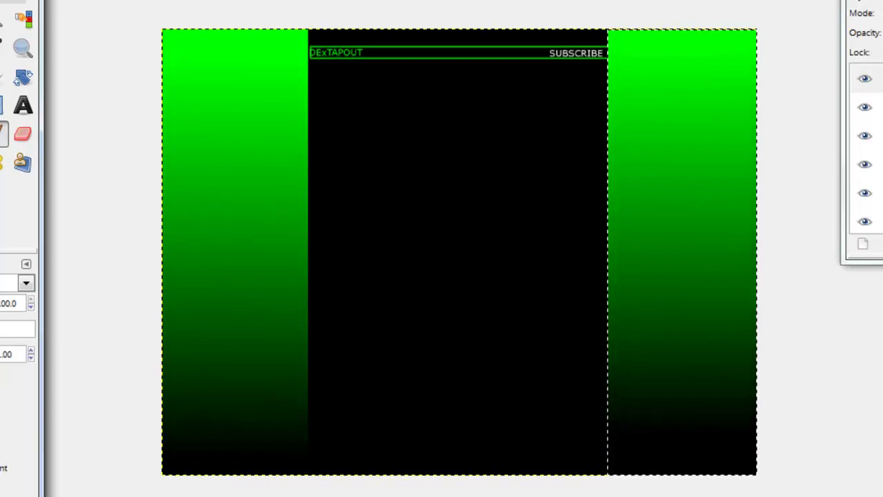
{"action": "left_click", "coordinate": [242, 86]}
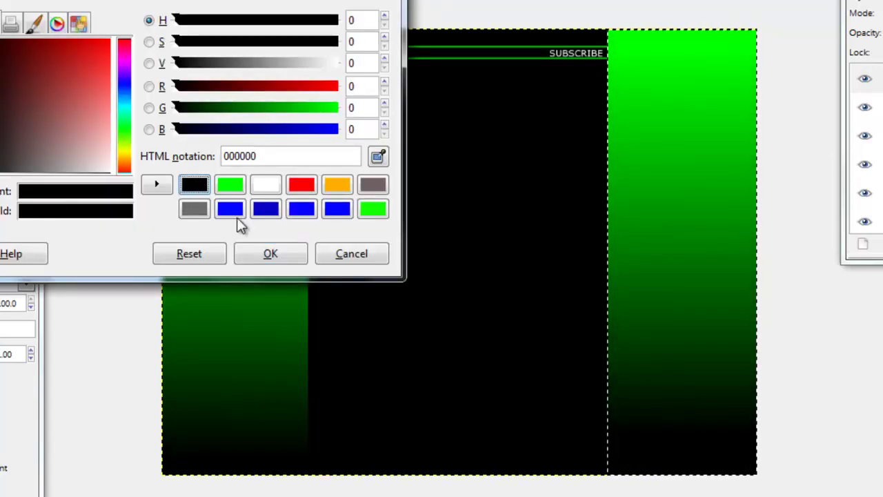
{"action": "left_click", "coordinate": [270, 253]}
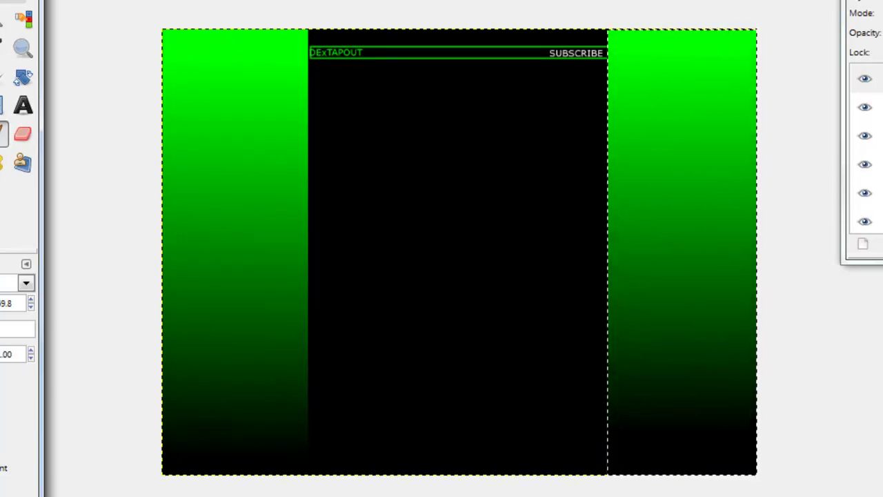
{"action": "left_click", "coordinate": [3, 468]}
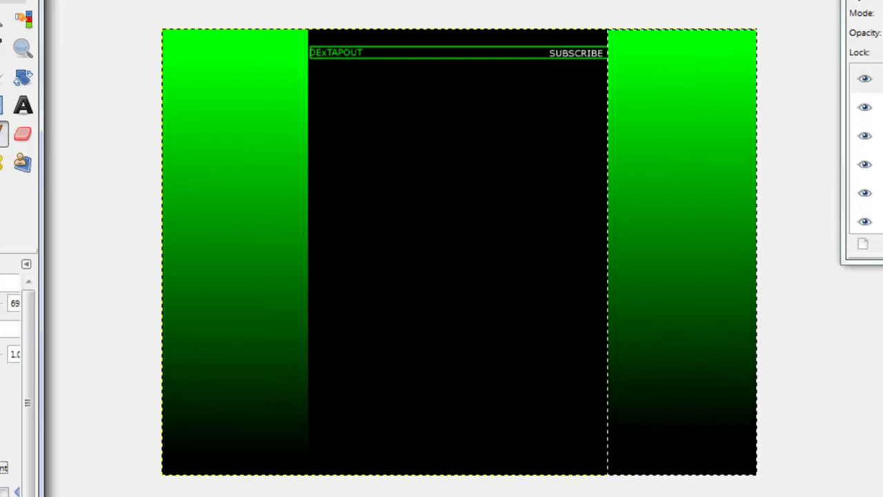
{"action": "left_click", "coordinate": [2, 468]}
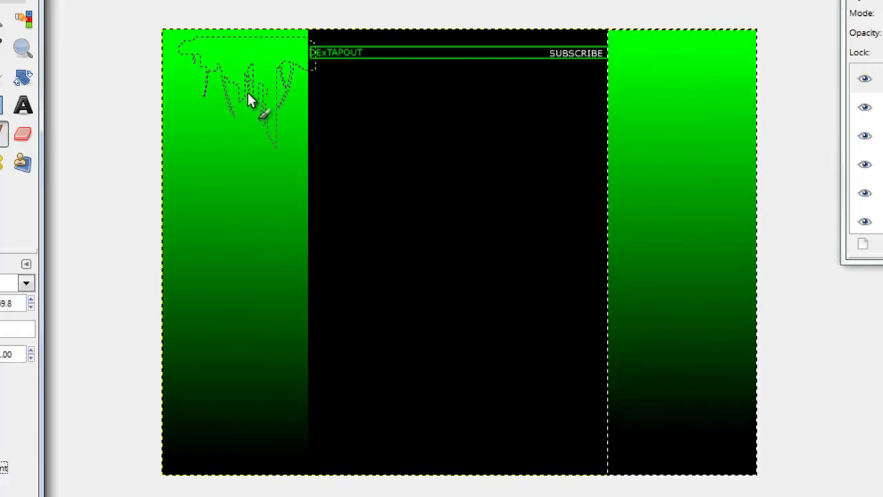
{"action": "mouse_move", "coordinate": [244, 92]}
{"action": "left_mouse_down"}
{"action": "mouse_move", "coordinate": [264, 278]}
{"action": "mouse_move", "coordinate": [250, 418]}
{"action": "mouse_move", "coordinate": [232, 234]}
{"action": "mouse_move", "coordinate": [247, 13]}
{"action": "mouse_move", "coordinate": [246, 414]}
{"action": "mouse_move", "coordinate": [257, 184]}
{"action": "mouse_move", "coordinate": [594, 220]}
{"action": "left_mouse_up"}
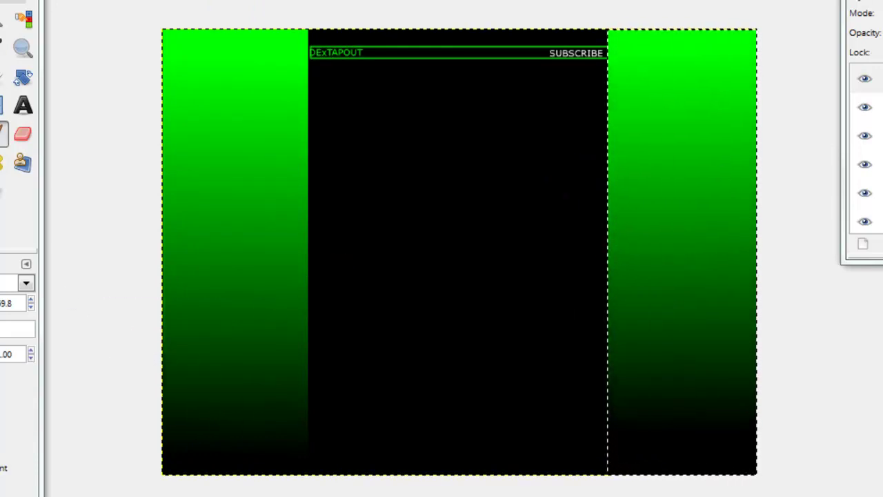
- Try to draw vertical strokes down the left gradient area with a small round brush, using the Paintbrush and the Pencil
{"action": "left_click", "coordinate": [2, 134]}
{"action": "left_click", "coordinate": [2, 329]}
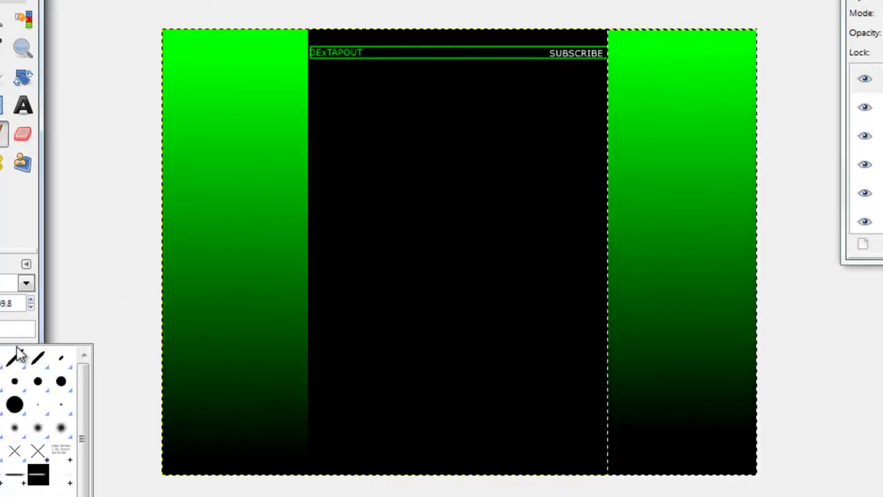
{"action": "left_click", "coordinate": [39, 387]}
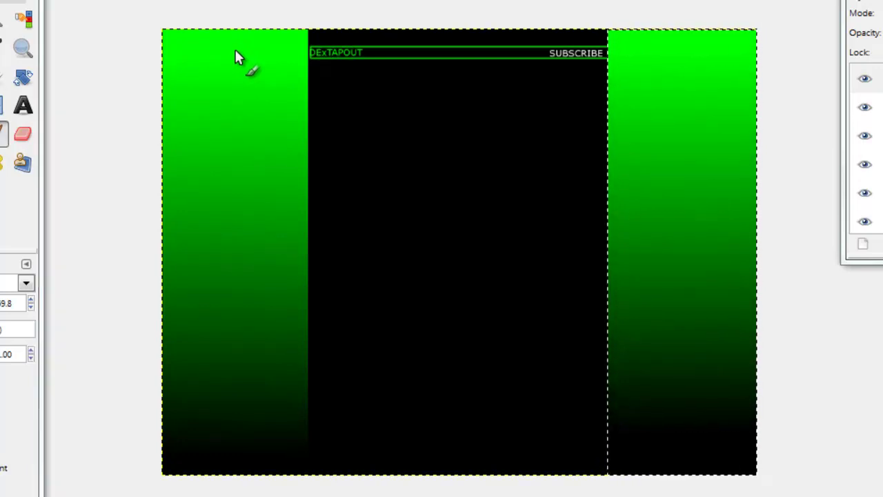
{"action": "left_click_drag", "start_coordinate": [234, 49], "coordinate": [250, 403]}
{"action": "left_click", "coordinate": [2, 134]}
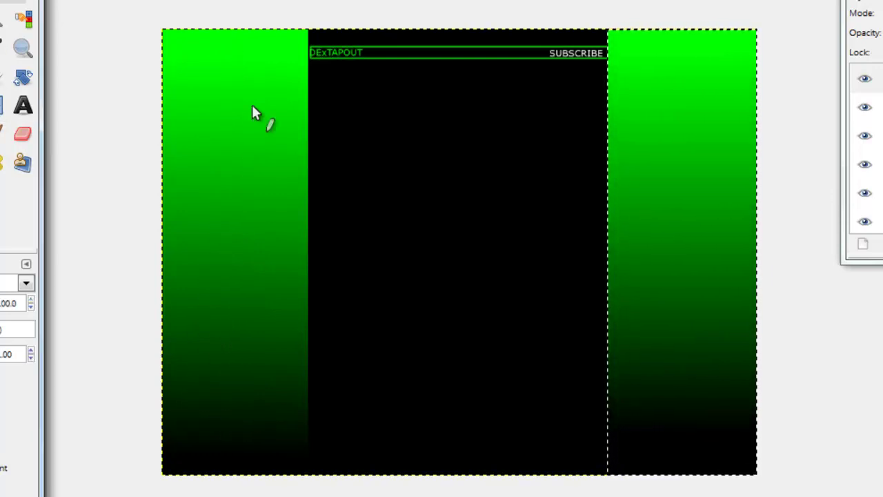
{"action": "left_click_drag", "start_coordinate": [233, 54], "coordinate": [232, 309]}
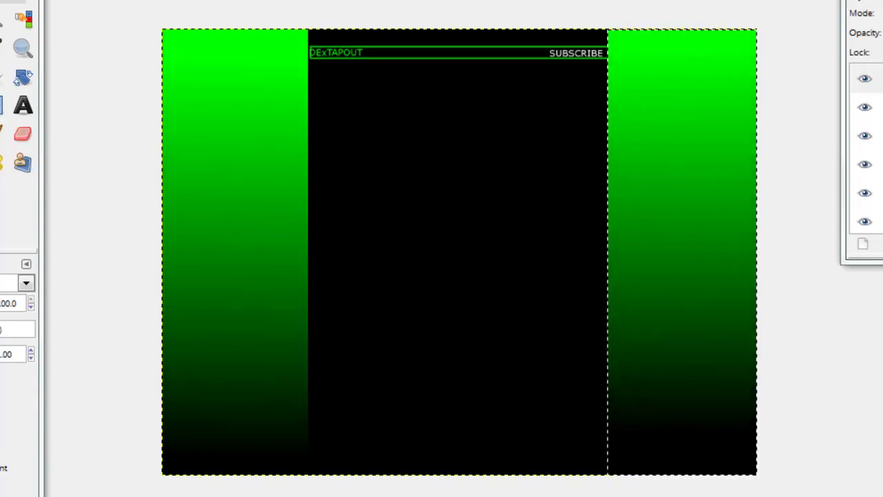
- Set the foreground color to black and choose the thin horizontal line brush again
{"action": "left_click", "coordinate": [1, 207]}
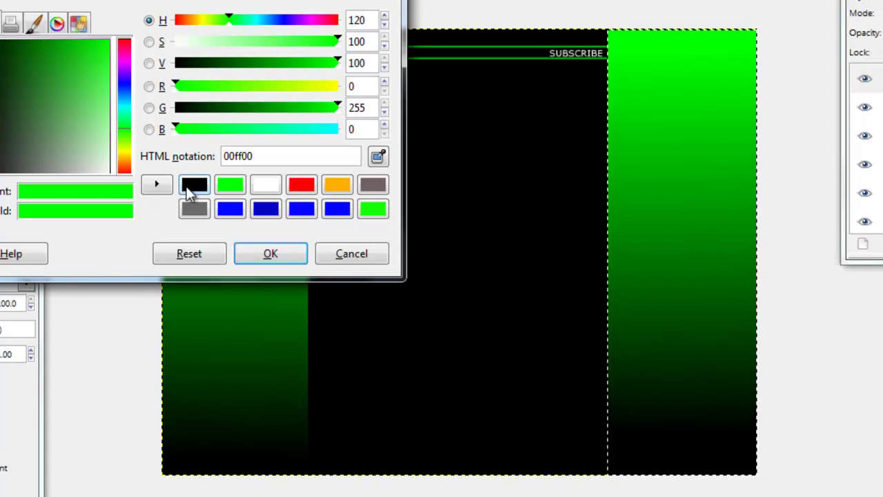
{"action": "left_click", "coordinate": [203, 190]}
{"action": "left_click", "coordinate": [271, 253]}
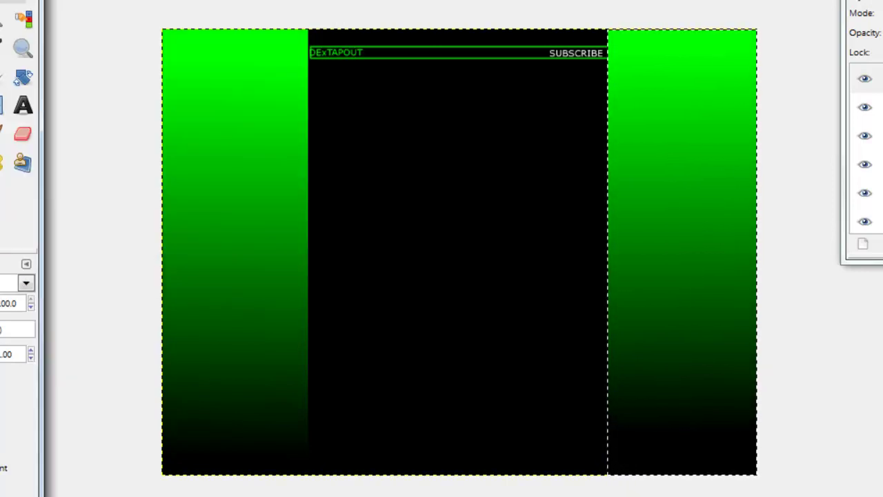
{"action": "left_click", "coordinate": [2, 329]}
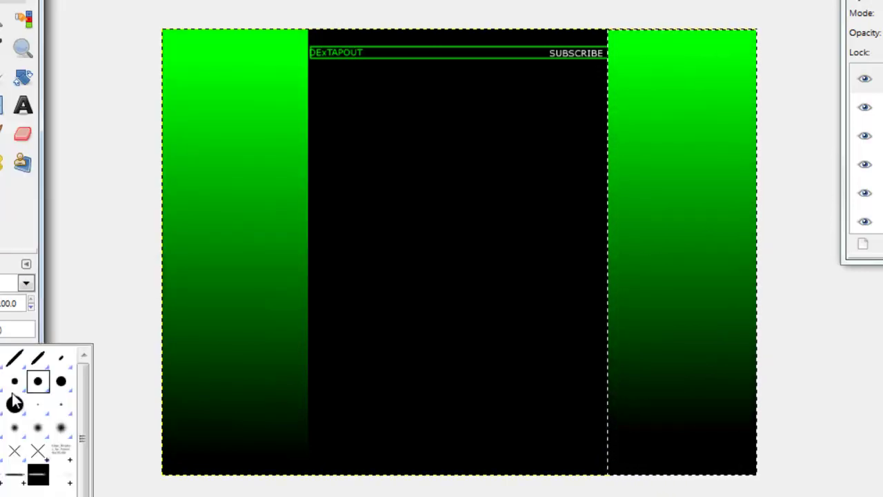
{"action": "left_click", "coordinate": [11, 479]}
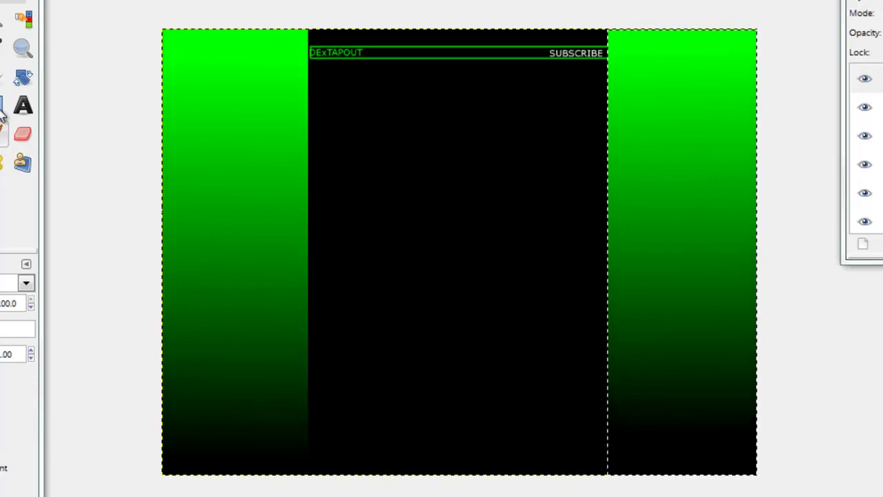
- Try to paint on the left gradient area using the Paintbrush with the Circle (19) brush at 69.8 opacity
{"action": "left_click", "coordinate": [3, 82]}
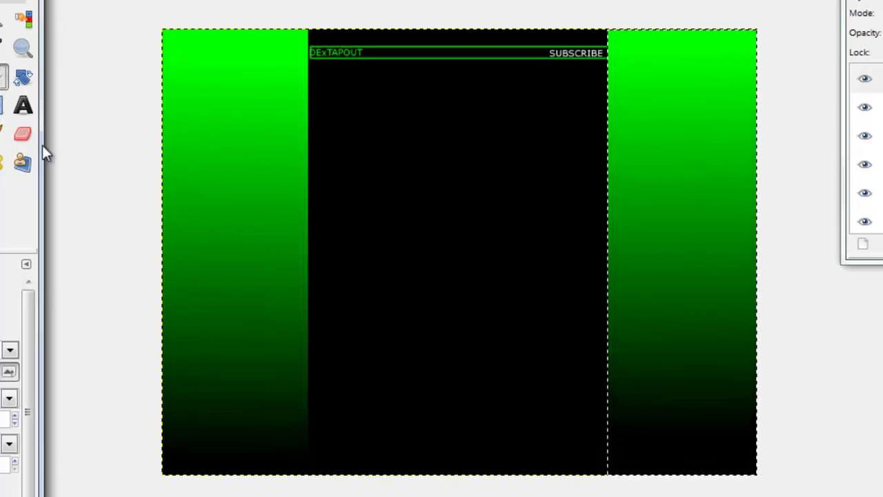
{"action": "left_click", "coordinate": [2, 134]}
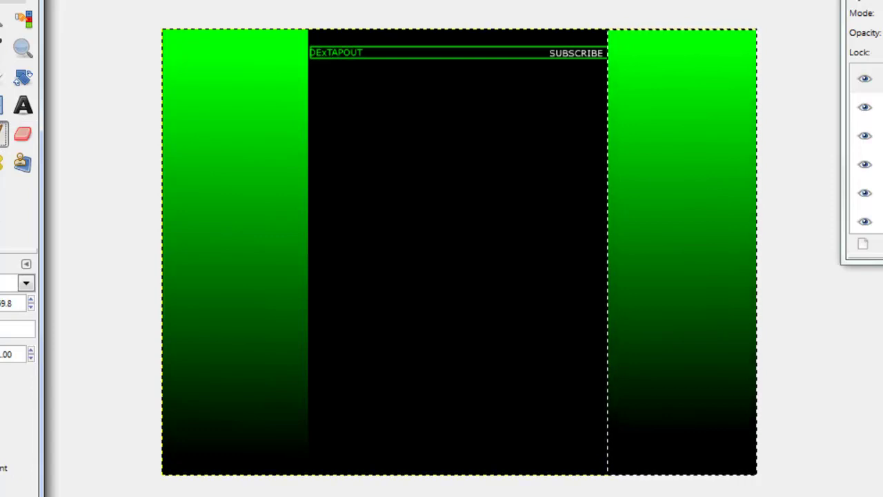
{"action": "left_click", "coordinate": [1, 329]}
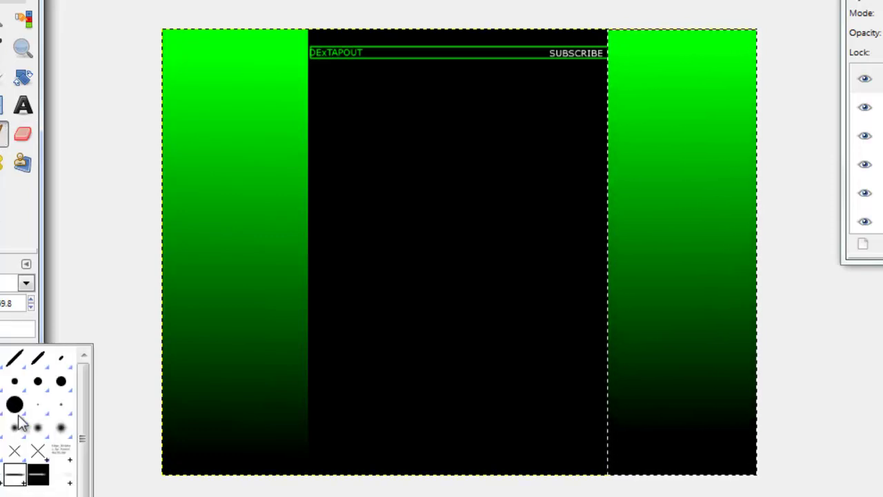
{"action": "left_click", "coordinate": [15, 405]}
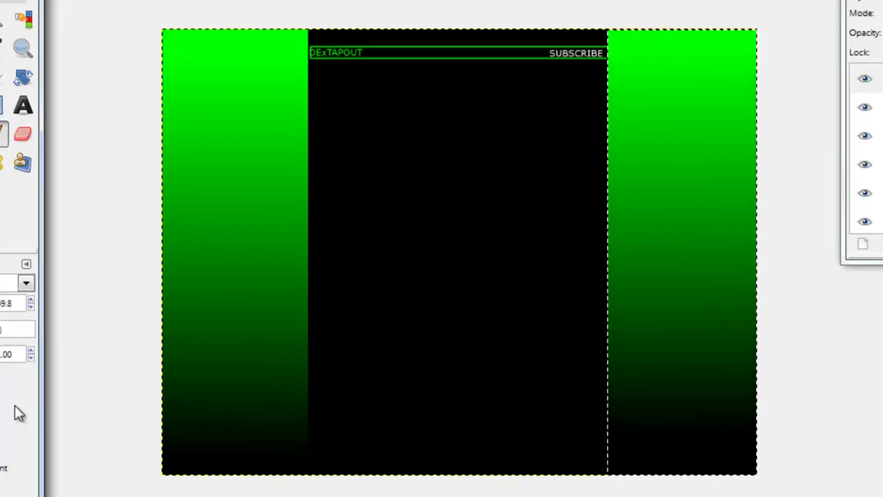
{"action": "right_click", "coordinate": [270, 253]}
{"action": "left_click", "coordinate": [267, 231]}
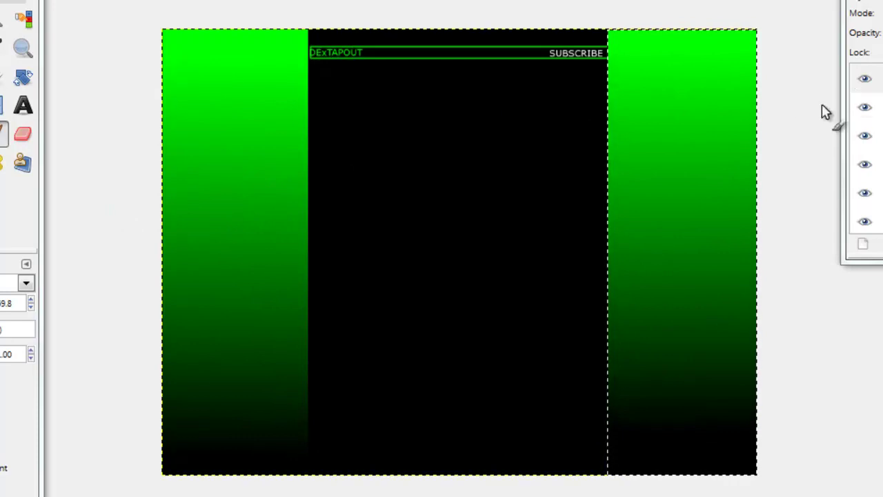
- Clear the selection and stamp the long horizontal dripping brush in black five times, spaced down the left gradient area
{"action": "left_click", "coordinate": [120, 16]}
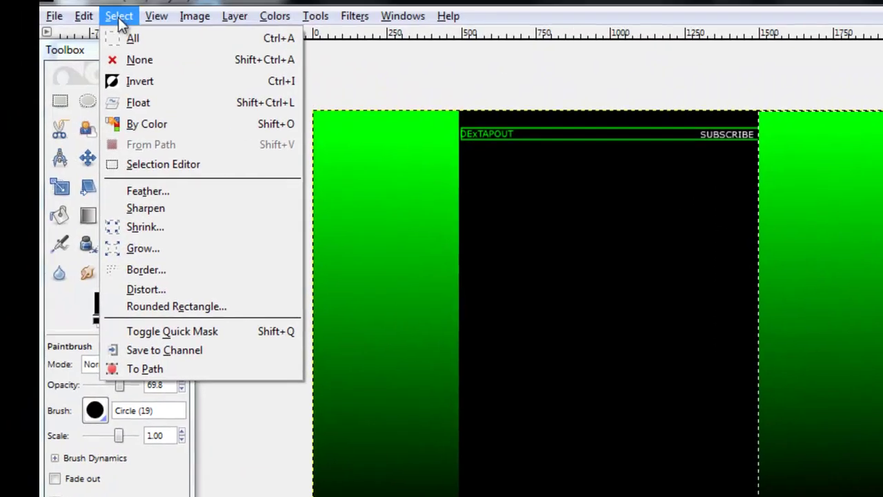
{"action": "left_click", "coordinate": [156, 78]}
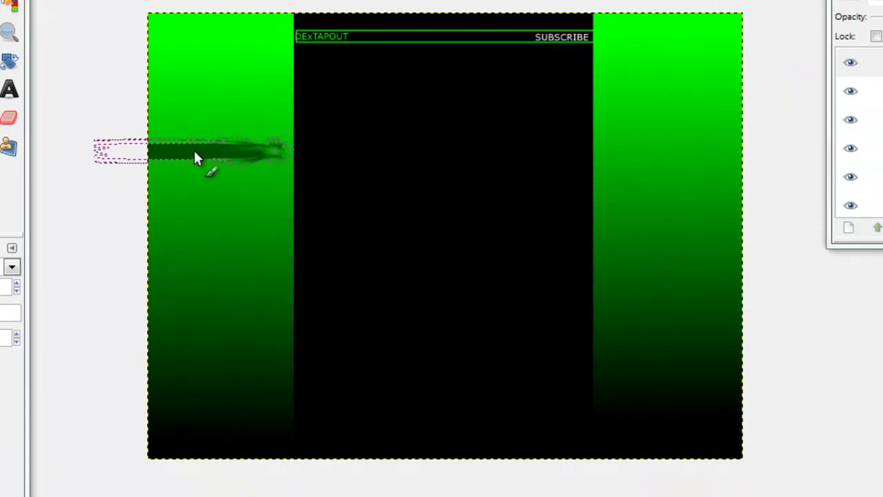
{"action": "left_click", "coordinate": [196, 81]}
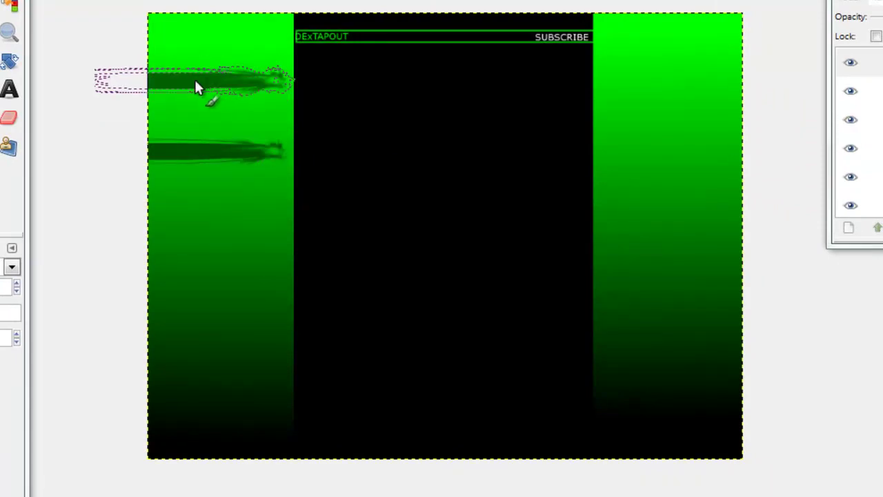
{"action": "left_click", "coordinate": [186, 222]}
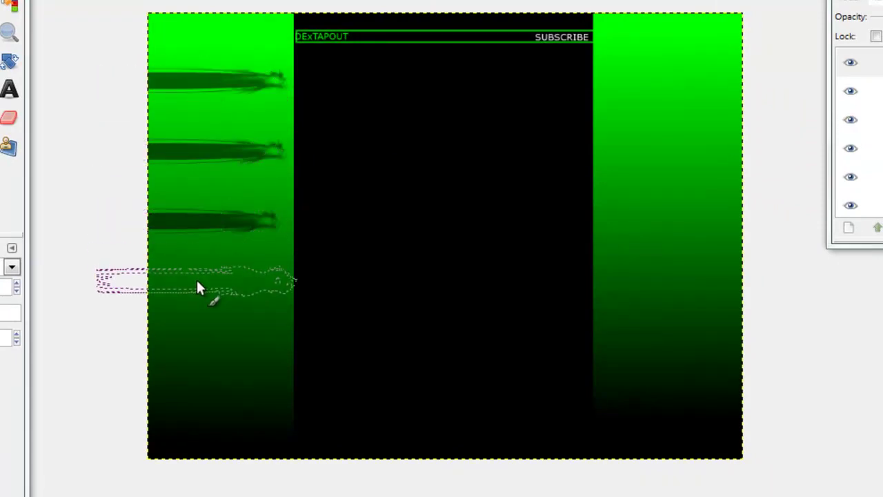
{"action": "left_click", "coordinate": [191, 317]}
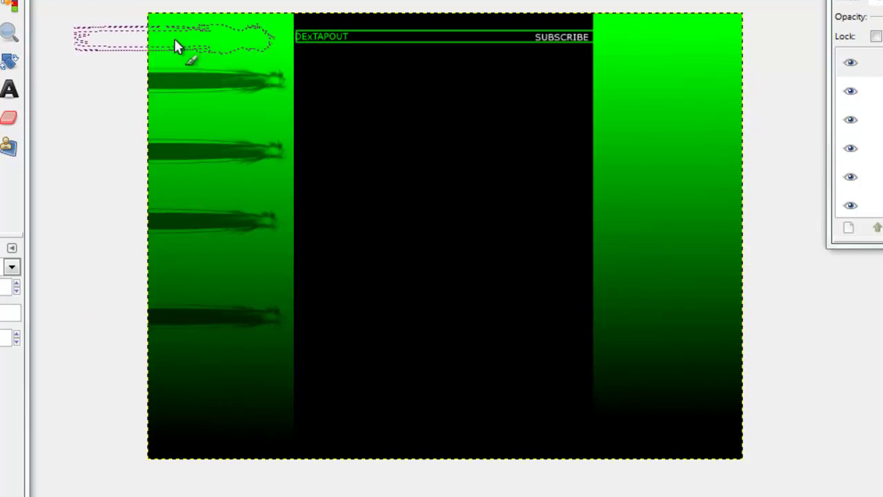
{"action": "left_click", "coordinate": [191, 31]}
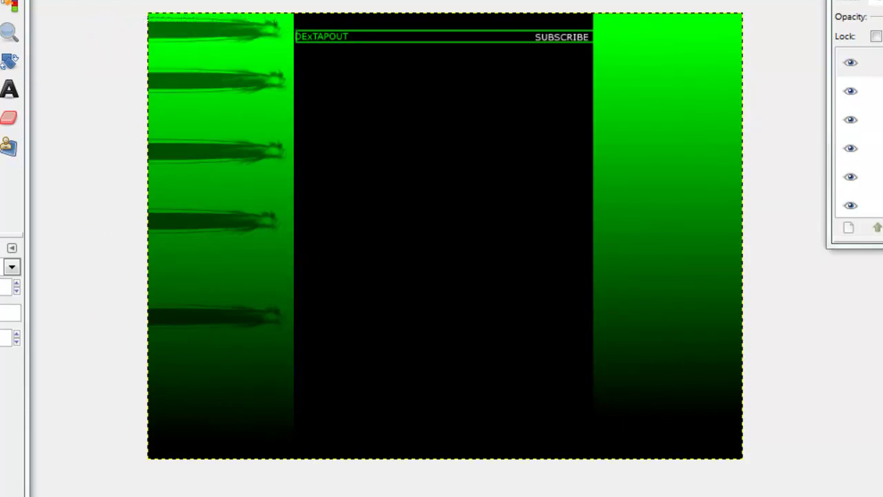
- Paint a thin straight vertical black line through the streaks on the left gradient area with a small round brush
{"action": "left_click", "coordinate": [1, 314]}
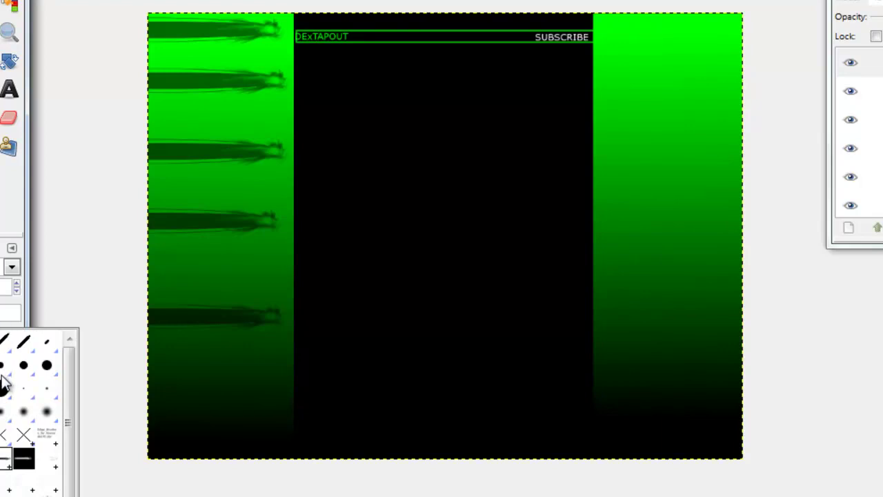
{"action": "left_click", "coordinate": [2, 377]}
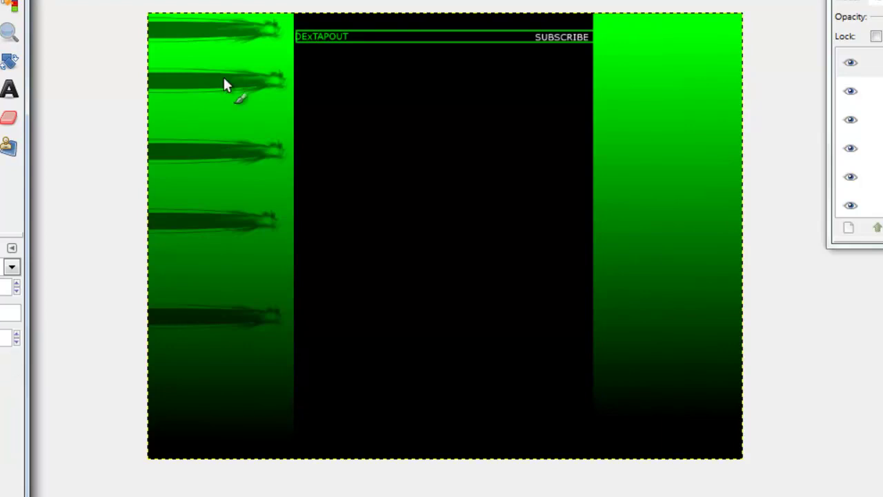
{"action": "left_click", "coordinate": [219, 22]}
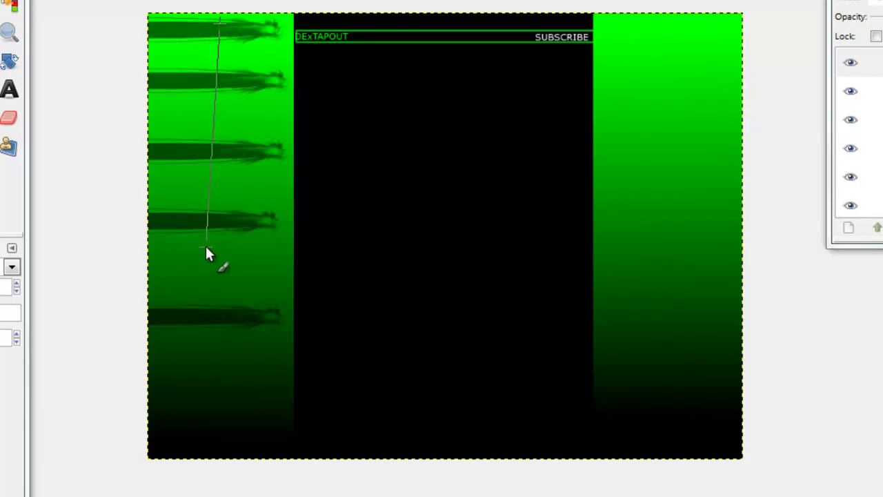
{"action": "left_click", "coordinate": [218, 370], "text": "shift"}
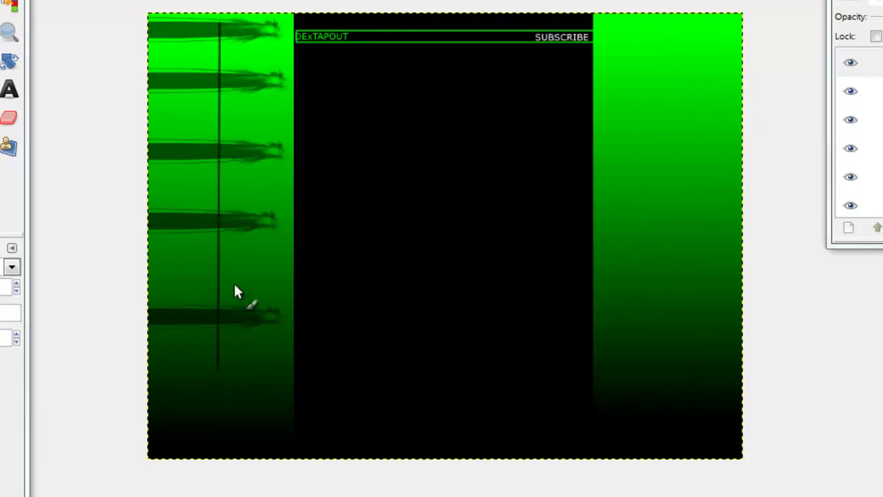
- Repaint the left vertical line thicker with a larger round brush and paint a matching line down the right gradient area
{"action": "left_click", "coordinate": [2, 313]}
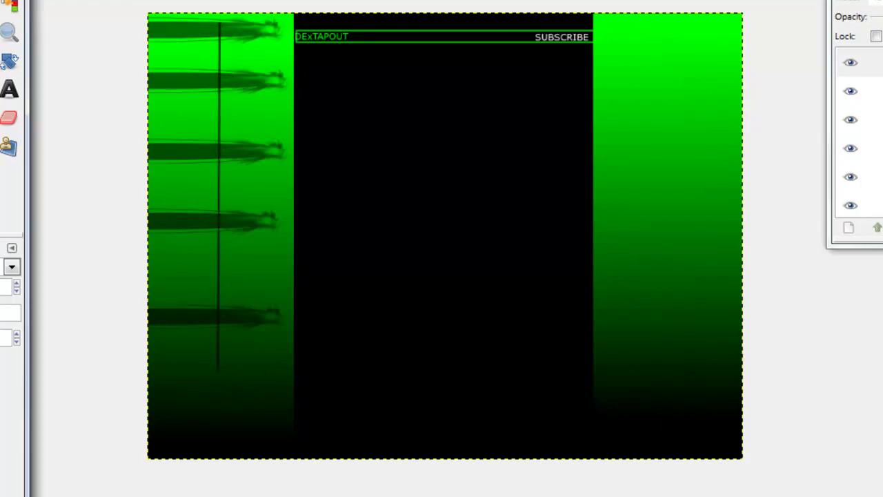
{"action": "left_click", "coordinate": [2, 393]}
{"action": "left_click", "coordinate": [220, 22]}
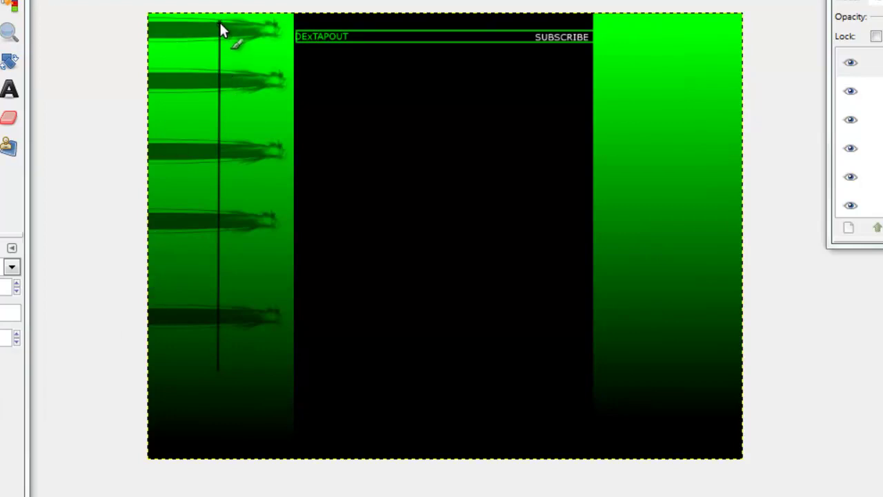
{"action": "left_click", "coordinate": [220, 214], "text": "shift"}
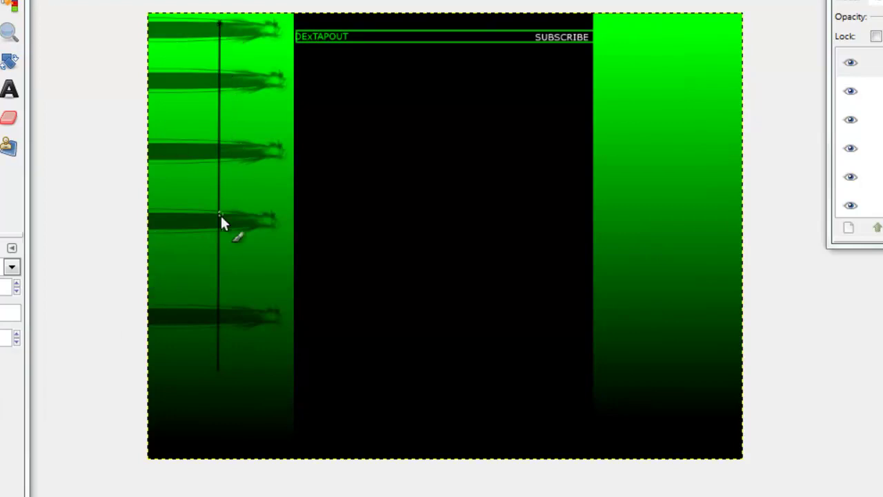
{"action": "left_click", "coordinate": [218, 373], "text": "shift"}
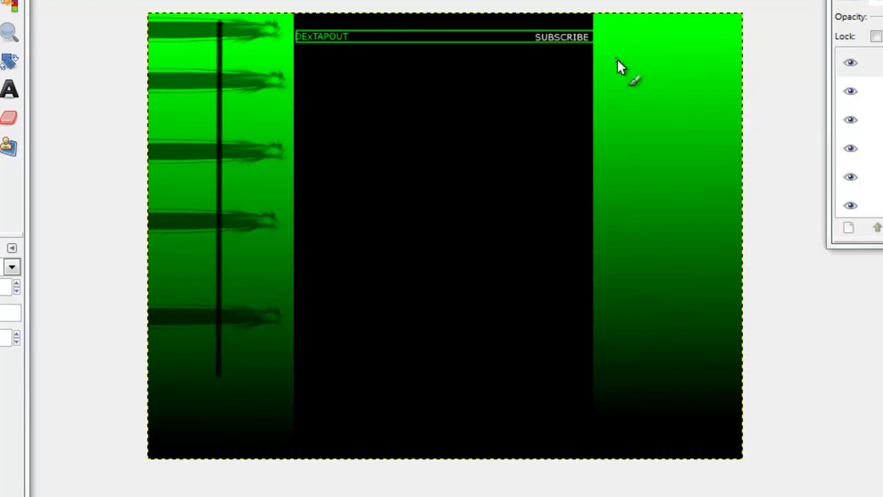
{"action": "left_click", "coordinate": [673, 25]}
{"action": "left_click", "coordinate": [674, 384], "text": "shift"}
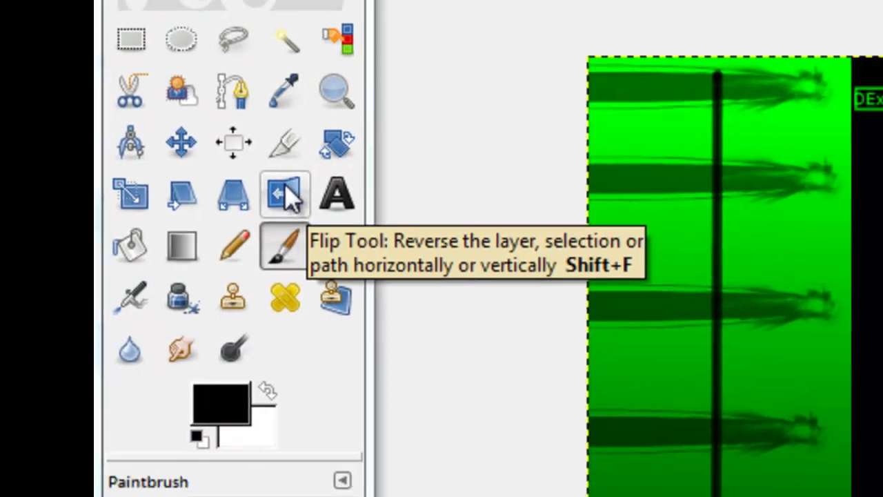
- Flip the brush layer horizontally and stamp five black dripping streaks down the left gradient area to match the right side
{"action": "left_click", "coordinate": [323, 207]}
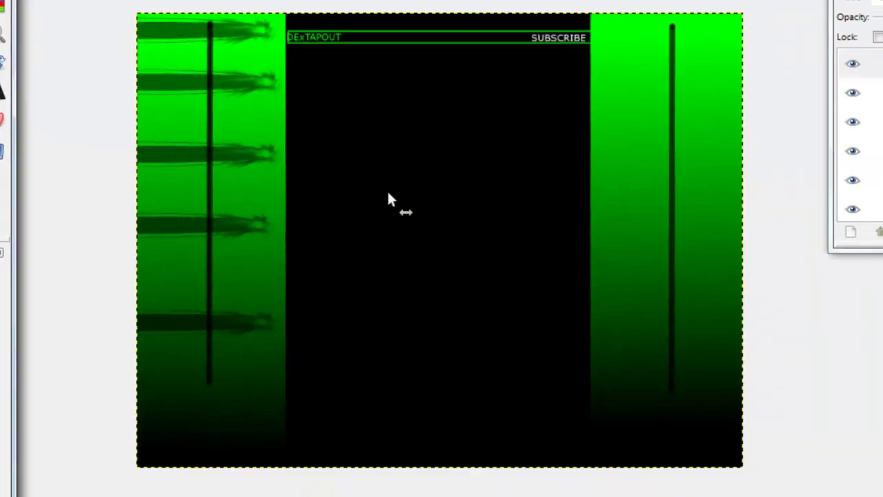
{"action": "left_click", "coordinate": [389, 195]}
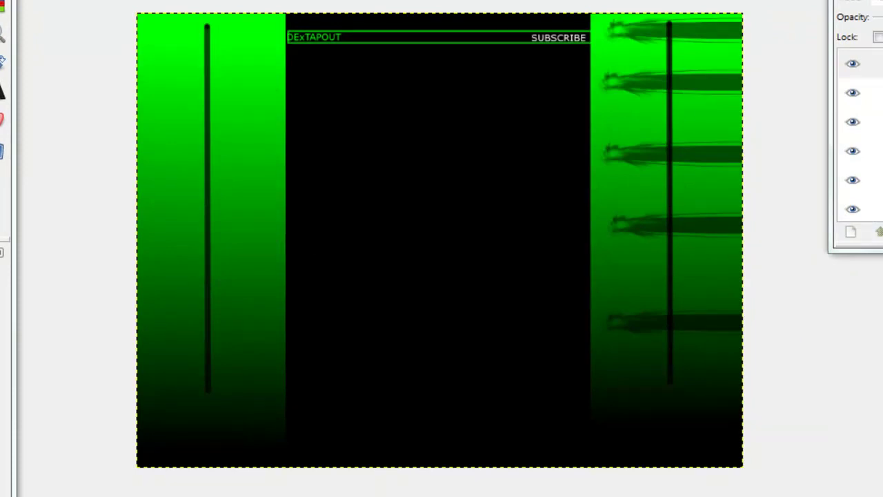
{"action": "left_click", "coordinate": [1, 120]}
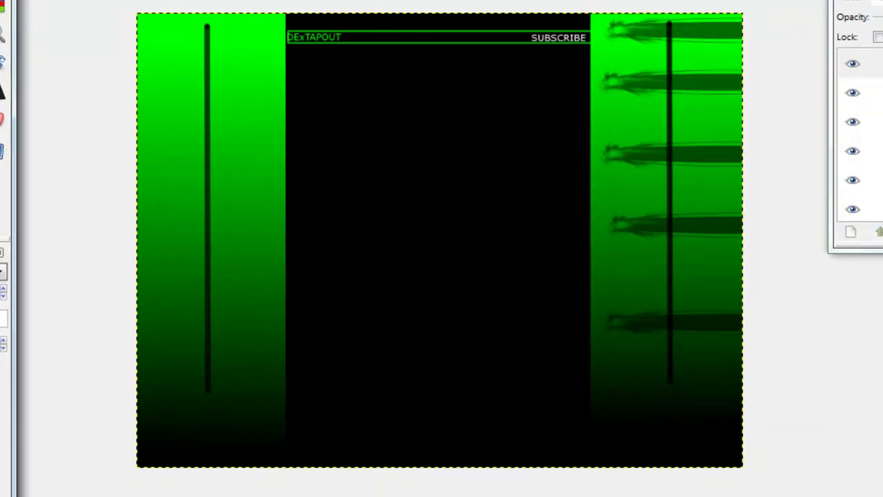
{"action": "left_click", "coordinate": [0, 319]}
{"action": "left_click", "coordinate": [10, 468]}
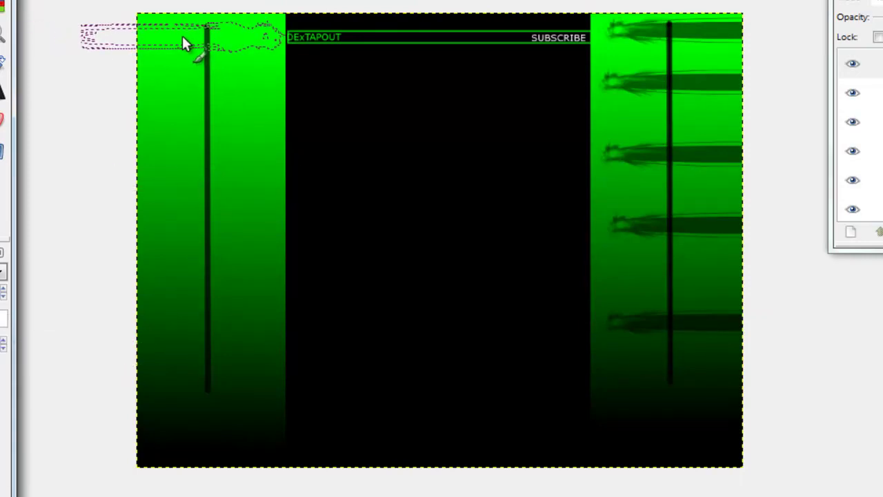
{"action": "left_click", "coordinate": [183, 35]}
{"action": "left_click", "coordinate": [181, 77]}
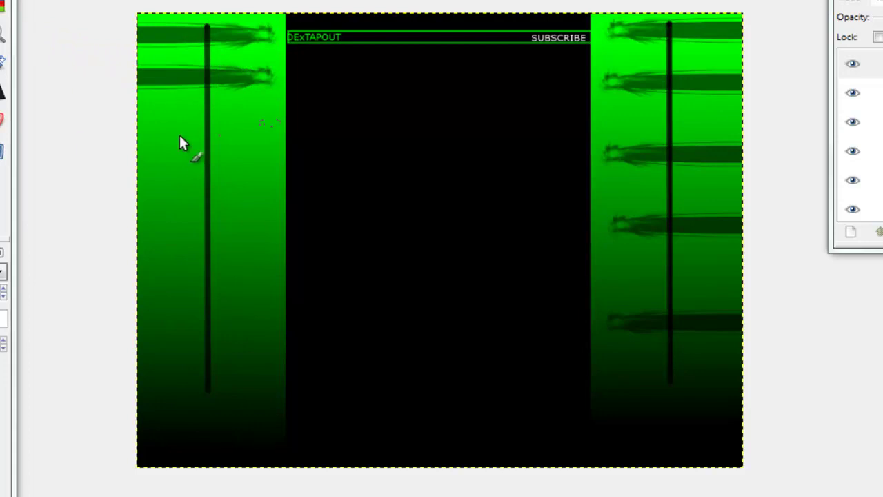
{"action": "left_click", "coordinate": [184, 151]}
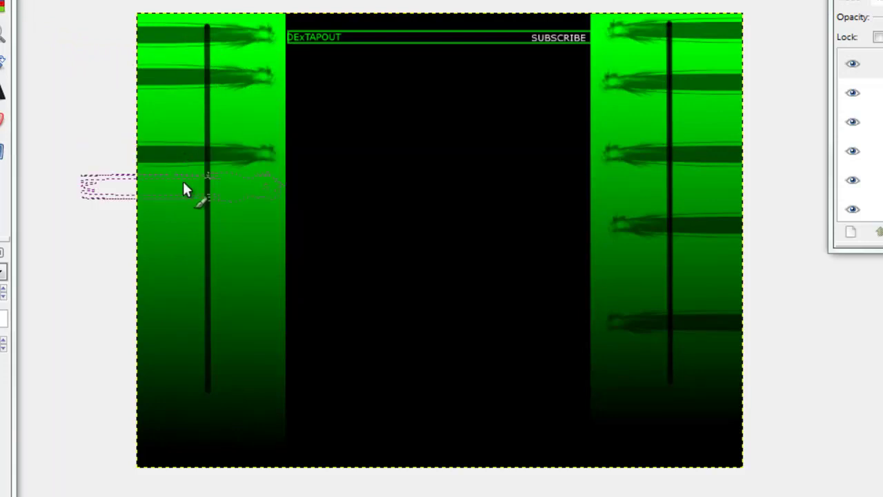
{"action": "left_click", "coordinate": [184, 225]}
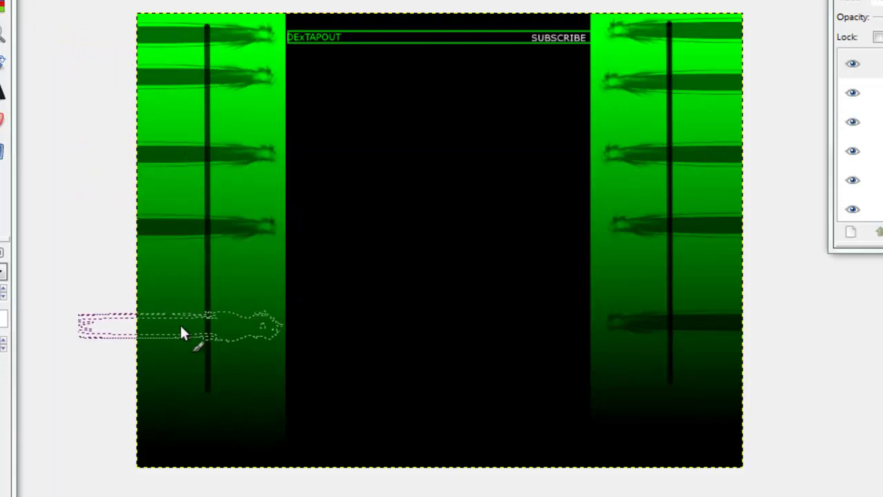
{"action": "left_click", "coordinate": [181, 322]}
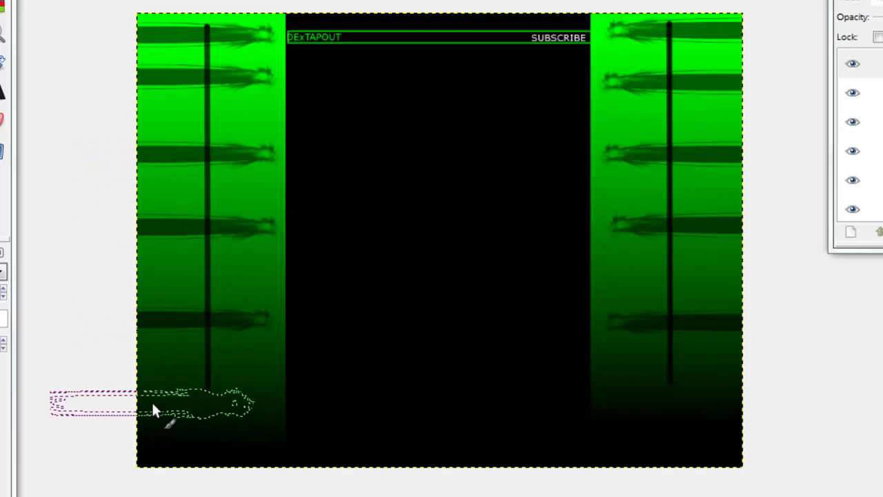
- Try to paint freehand curved strokes beside the left vertical line with another brush, and undo them
{"action": "left_click", "coordinate": [0, 318]}
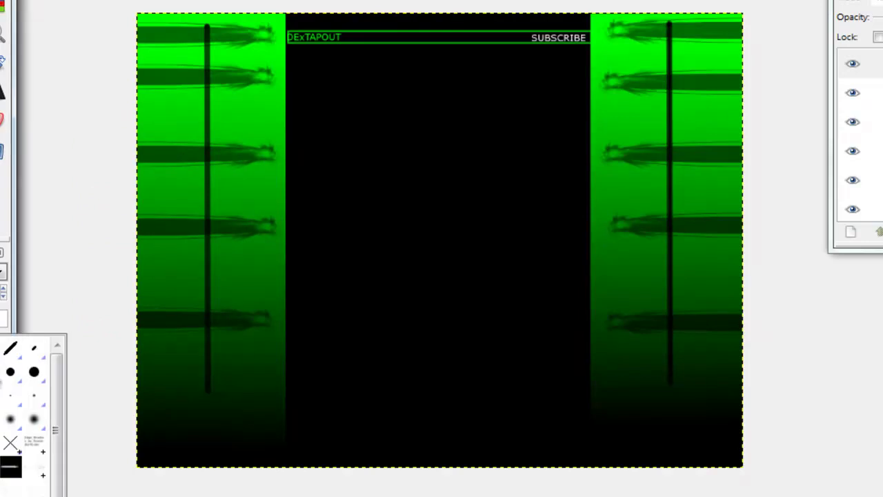
{"action": "left_click", "coordinate": [0, 417]}
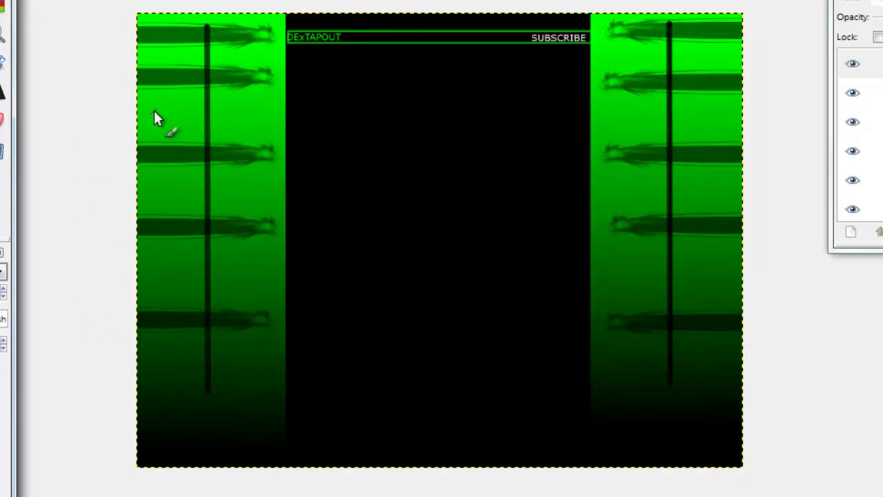
{"action": "left_click", "coordinate": [233, 102]}
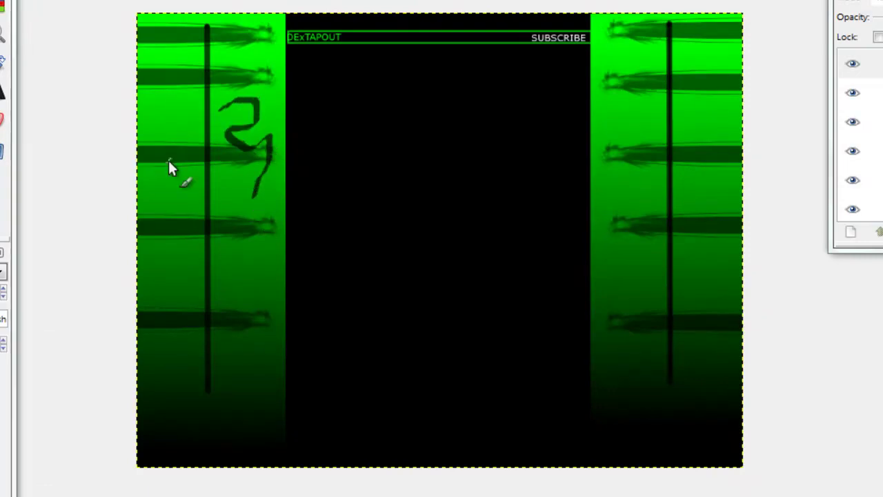
{"action": "key", "text": "ctrl+z"}
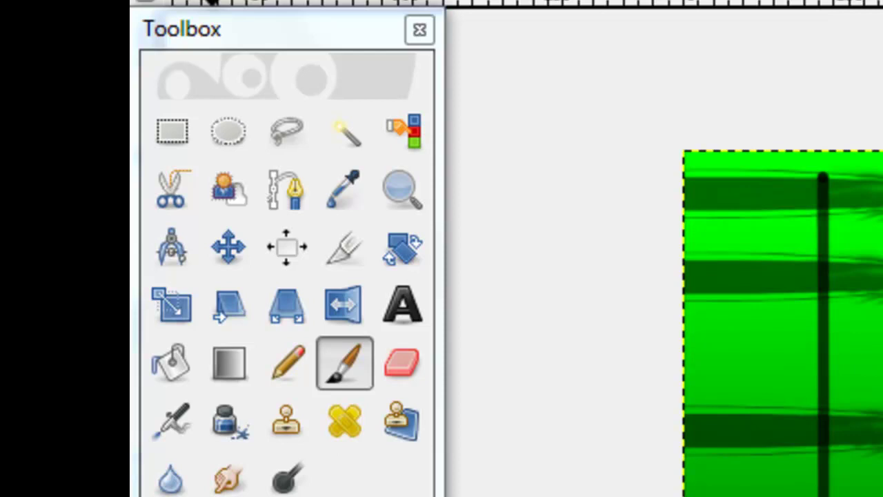
{"action": "left_click", "coordinate": [514, 0]}
{"action": "left_click", "coordinate": [558, 10]}
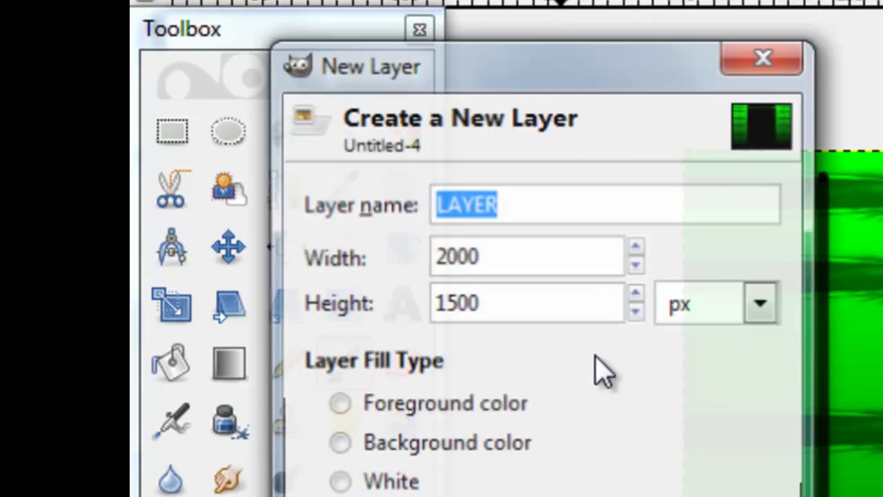
{"action": "left_click", "coordinate": [762, 59]}
- Select the black center area with a rectangle from just below the text banner to the image's lower edge
{"action": "left_click", "coordinate": [170, 137]}
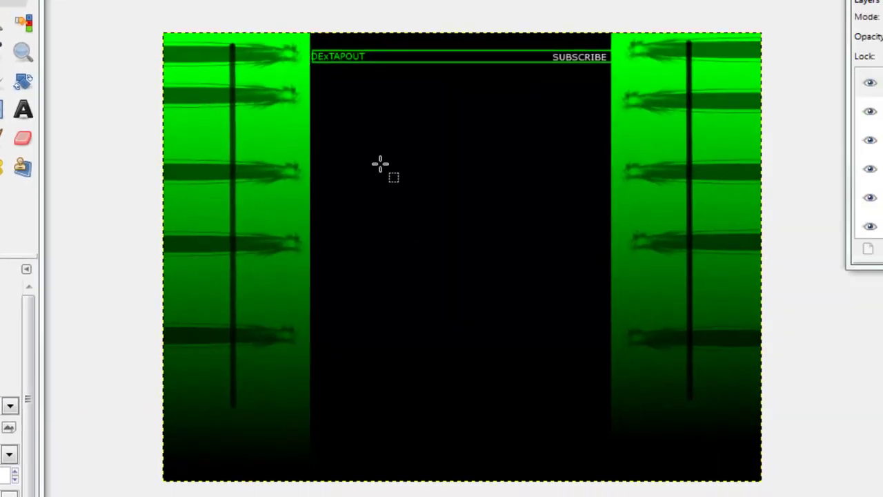
{"action": "left_click_drag", "start_coordinate": [310, 63], "coordinate": [452, 256]}
{"action": "left_click_drag", "start_coordinate": [497, 312], "coordinate": [610, 480]}
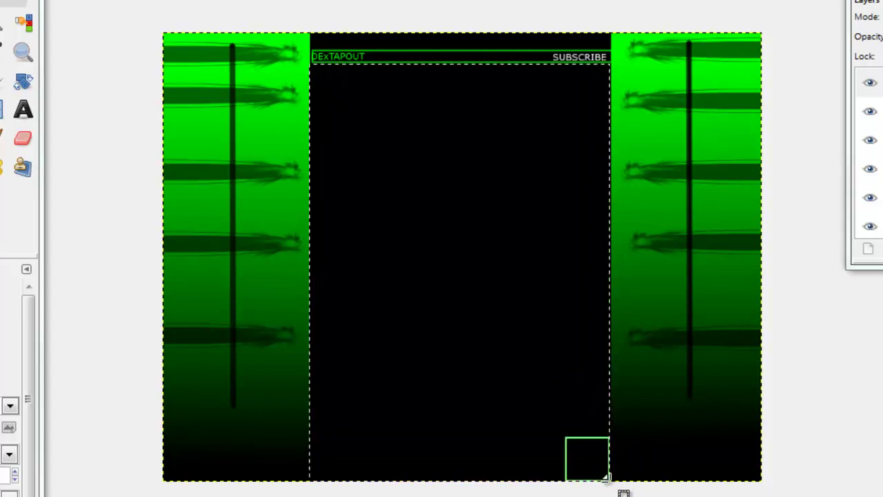
- Try a vertical black-to-red (ff0000) linear gradient in the selected center area, and undo it
{"action": "left_click", "coordinate": [166, 67]}
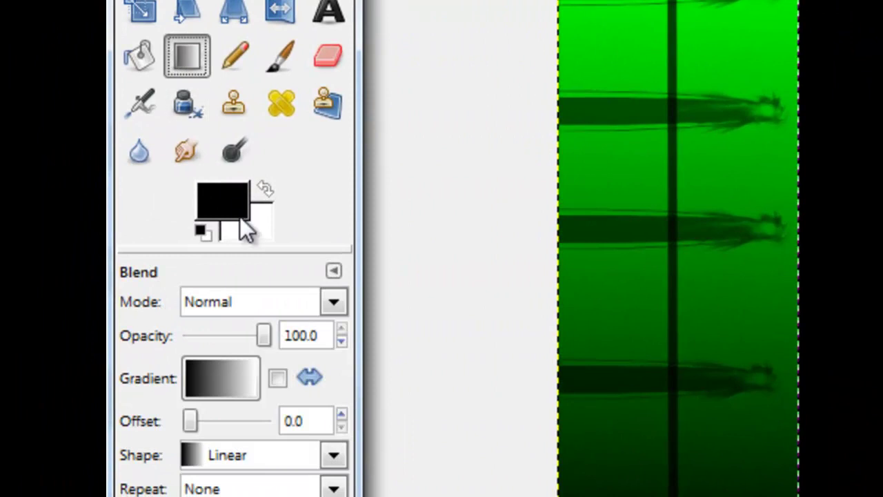
{"action": "left_click", "coordinate": [235, 202]}
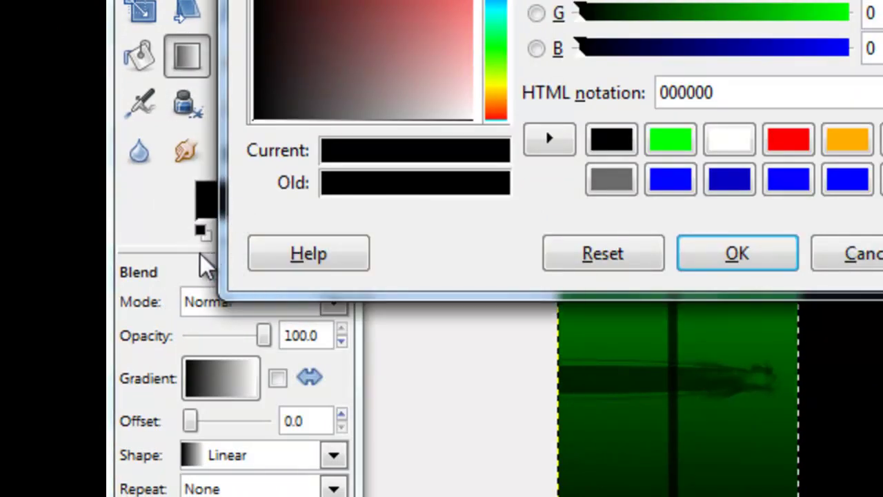
{"action": "left_click", "coordinate": [250, 237]}
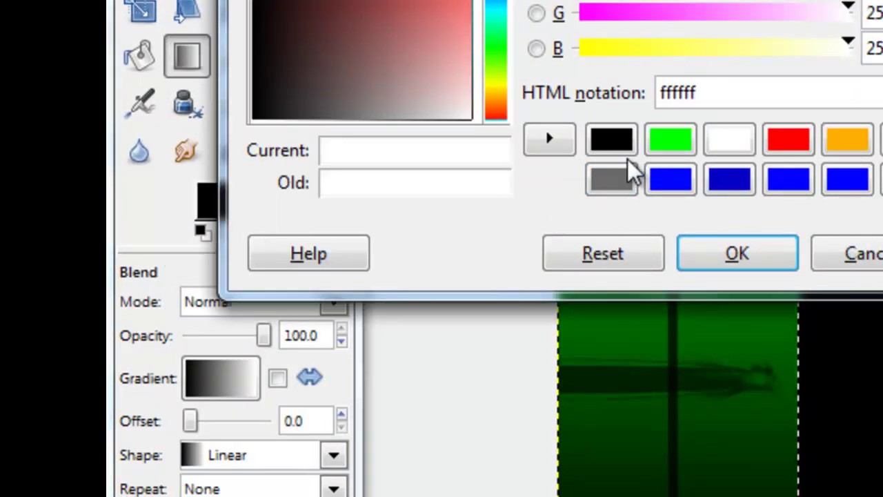
{"action": "left_click", "coordinate": [790, 139]}
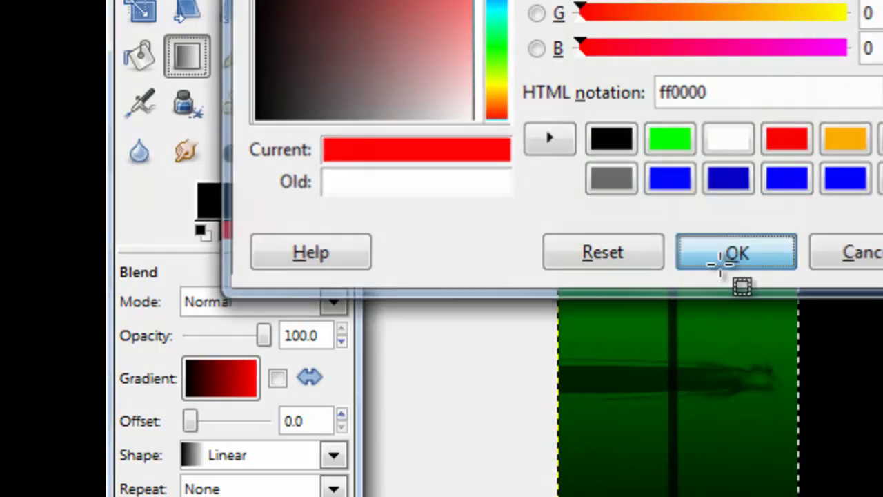
{"action": "left_click", "coordinate": [732, 257]}
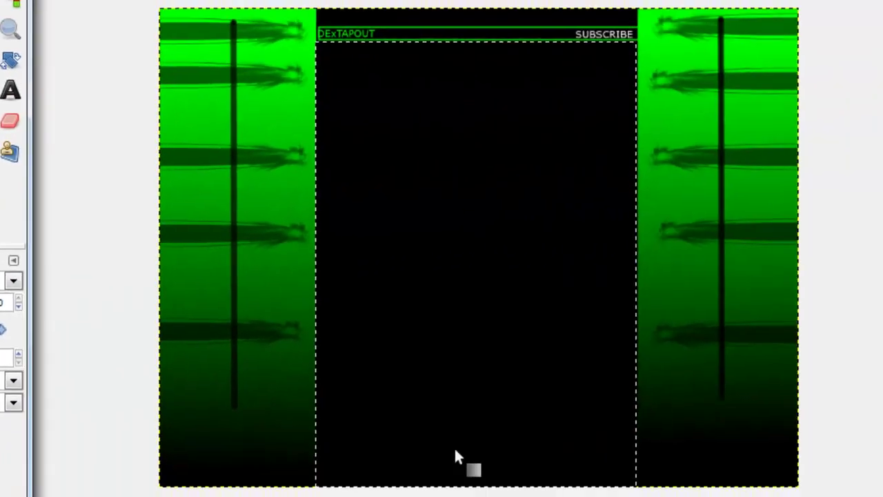
{"action": "left_click_drag", "start_coordinate": [448, 445], "coordinate": [445, 75]}
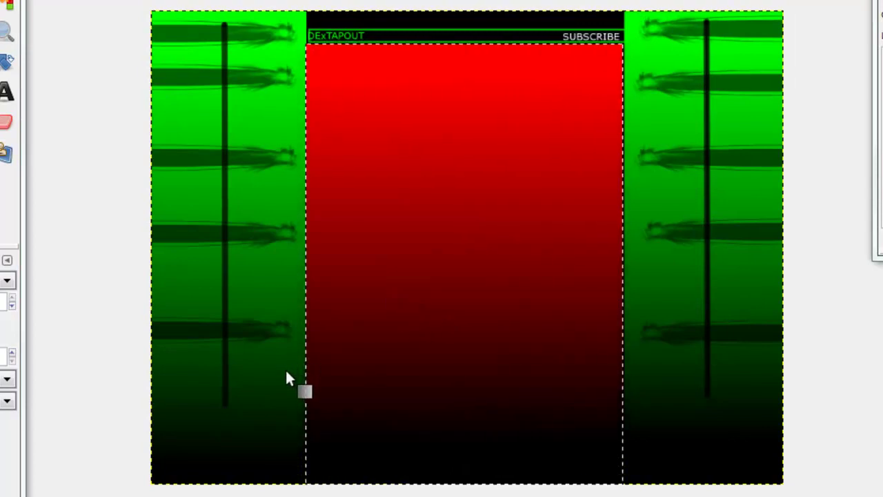
{"action": "key", "text": "ctrl+z"}
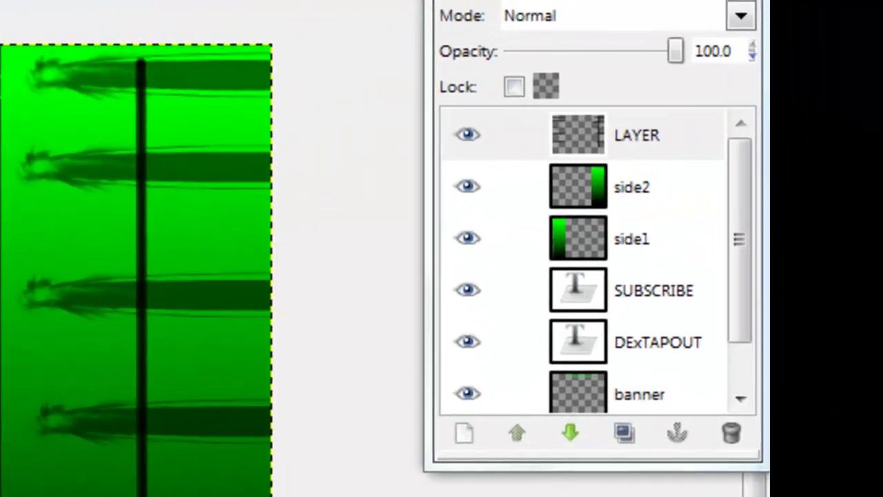
- Merge the top layer down repeatedly until the brush, side, text and banner layers are all combined into Background
{"action": "right_click", "coordinate": [624, 140]}
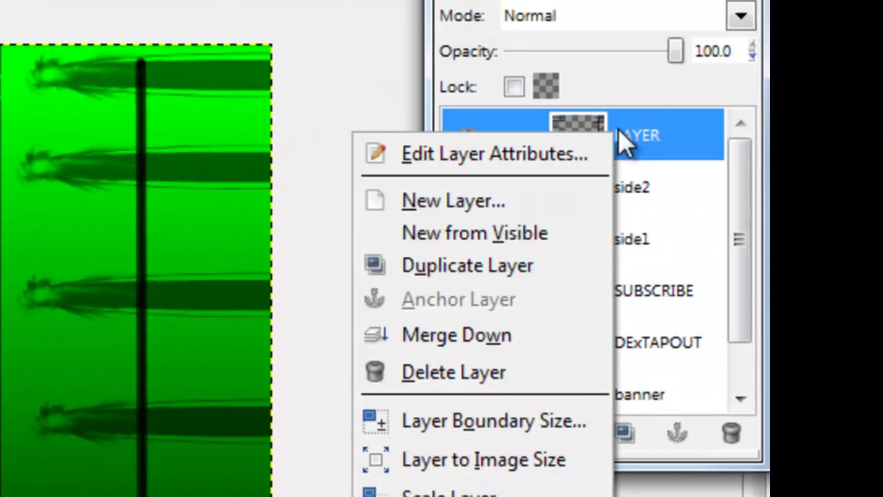
{"action": "left_click", "coordinate": [453, 348]}
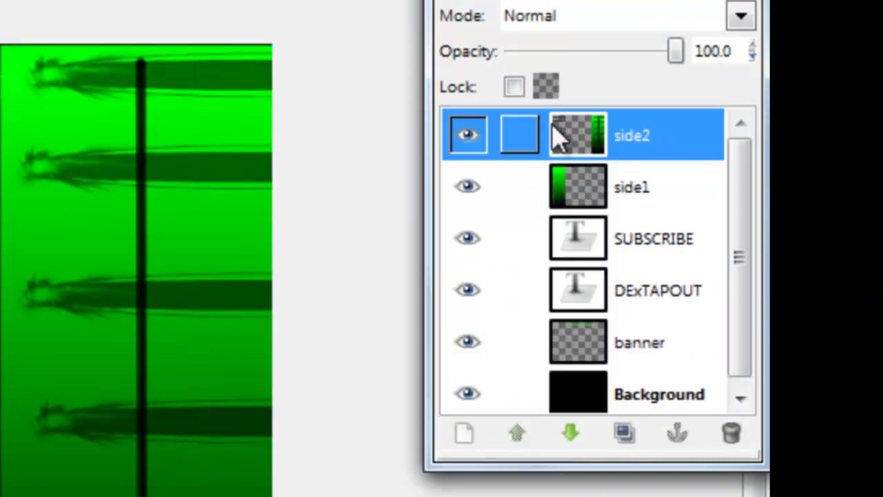
{"action": "right_click", "coordinate": [558, 137]}
{"action": "left_click", "coordinate": [414, 369]}
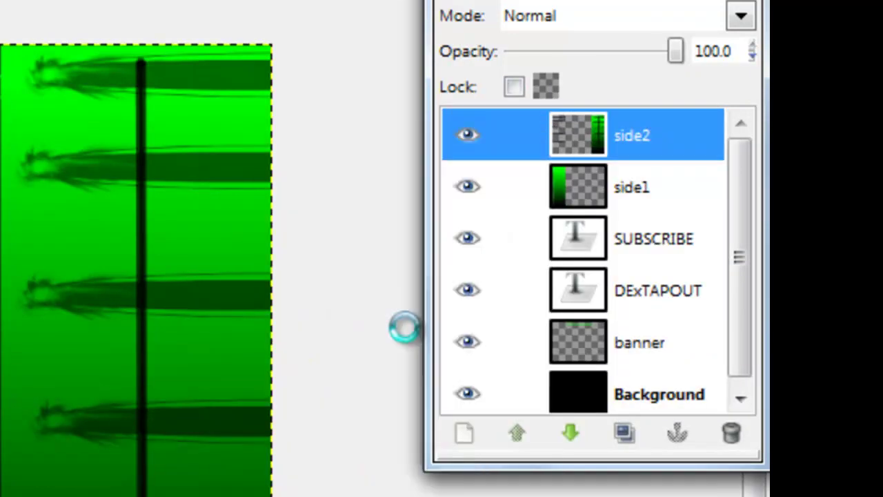
{"action": "right_click", "coordinate": [601, 147]}
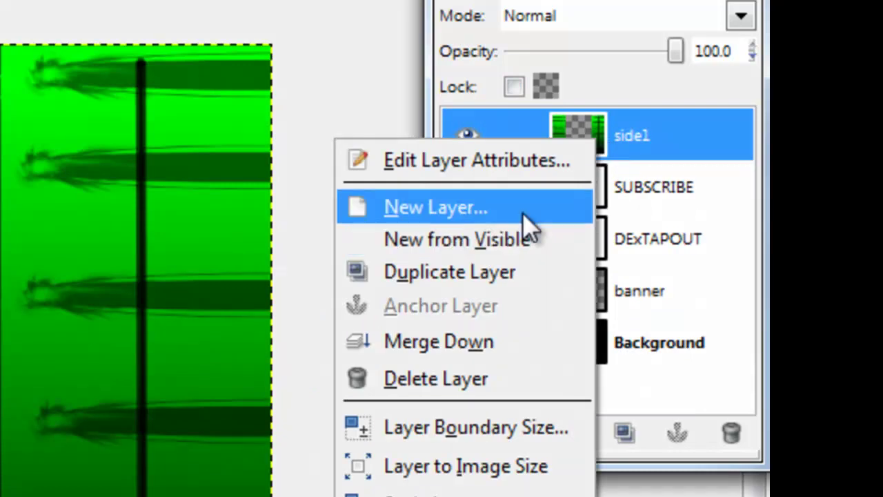
{"action": "left_click", "coordinate": [481, 341]}
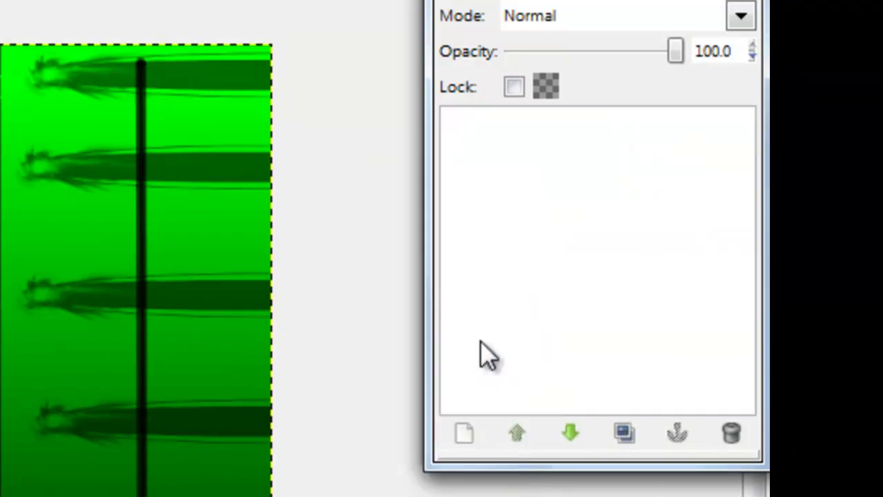
{"action": "right_click", "coordinate": [604, 127]}
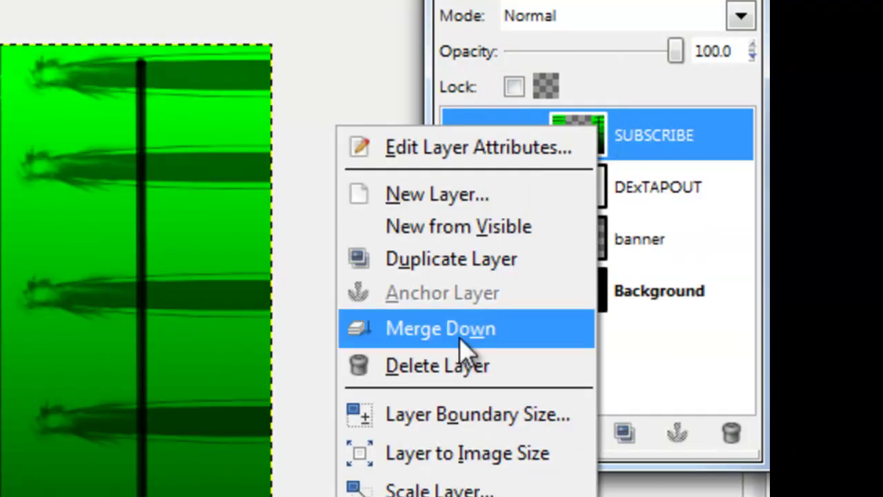
{"action": "left_click", "coordinate": [465, 347]}
{"action": "right_click", "coordinate": [590, 131]}
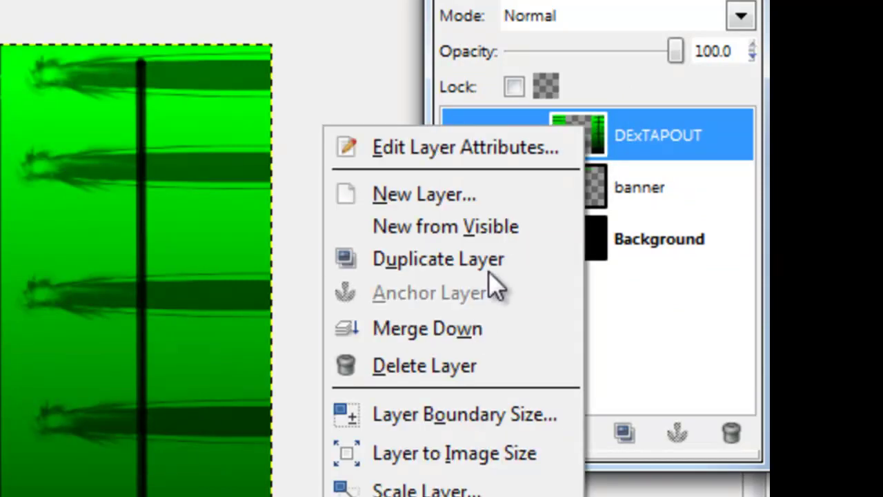
{"action": "left_click", "coordinate": [480, 330]}
{"action": "right_click", "coordinate": [590, 128]}
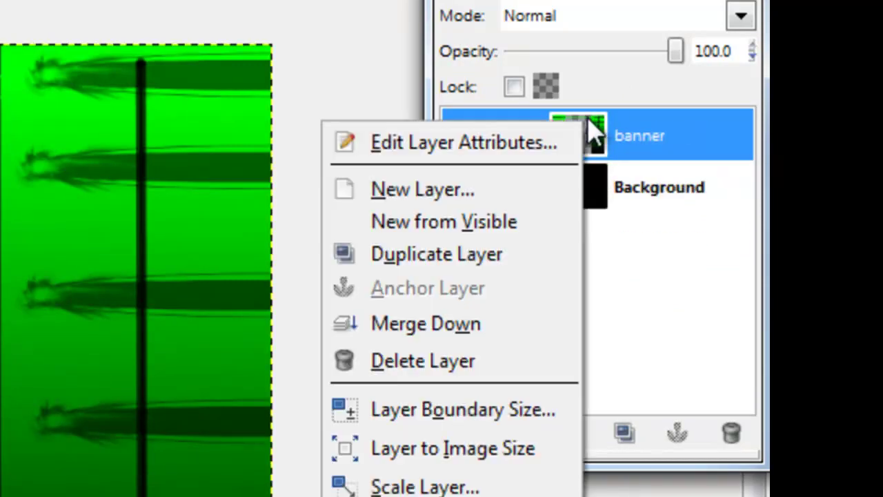
{"action": "left_click", "coordinate": [451, 329]}
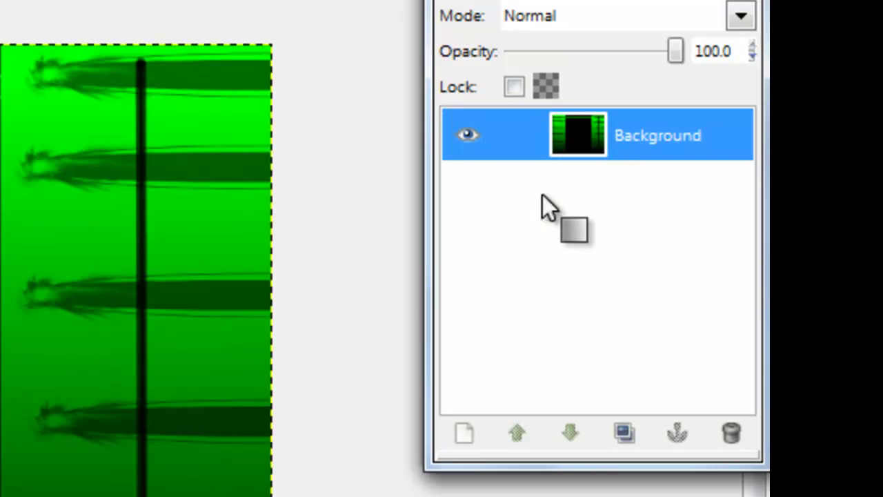
- Start saving the image under a new name, with DExTAPOUT.jpg as the file name in the Pictures folder
{"action": "left_click", "coordinate": [31, 38]}
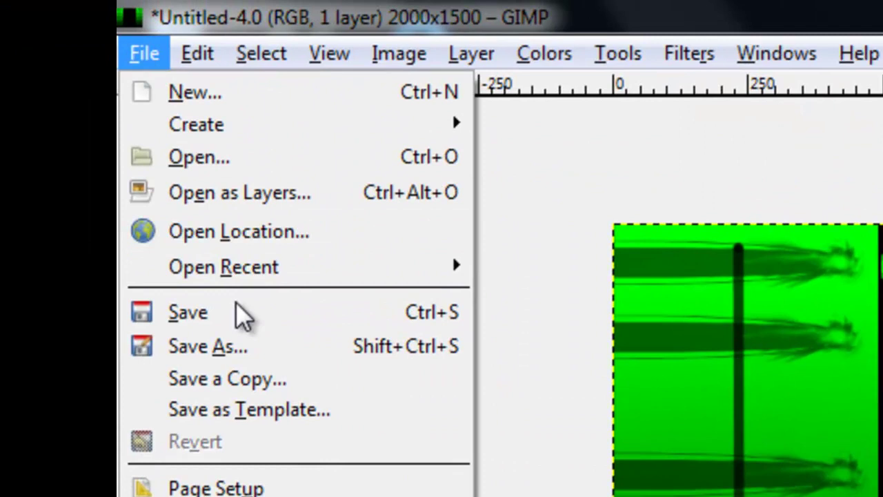
{"action": "left_click", "coordinate": [238, 360]}
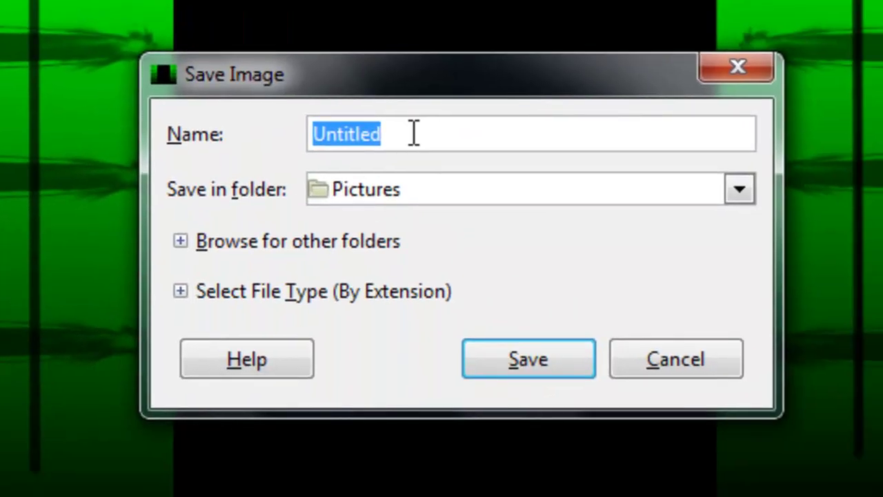
{"action": "key", "text": "BackSpace"}
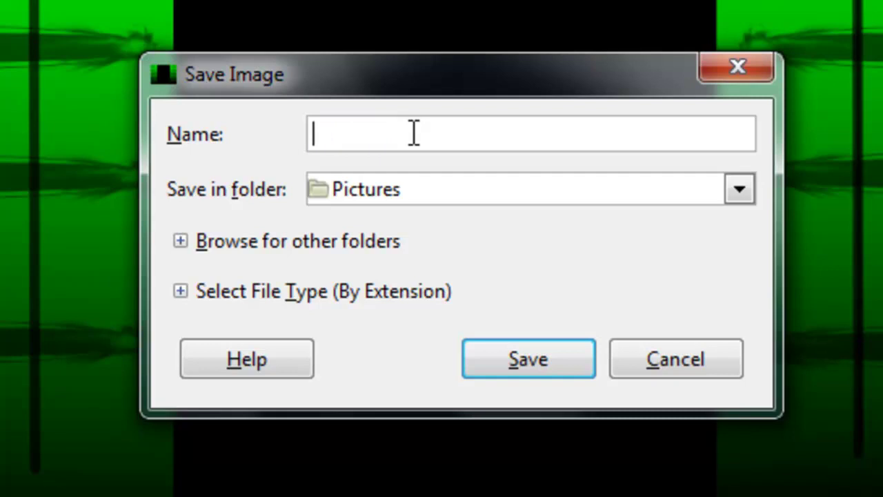
{"action": "type", "text": "DExR"}
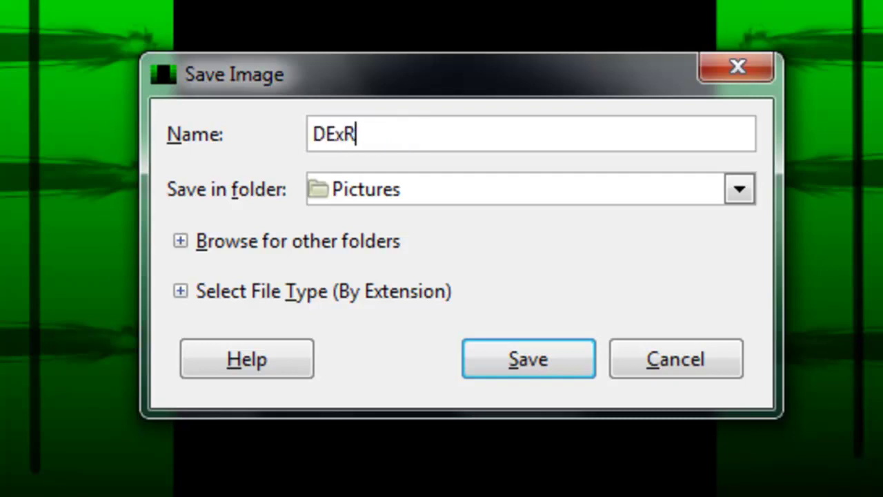
{"action": "key", "text": "BackSpace"}
{"action": "type", "text": "TAPOUT"}
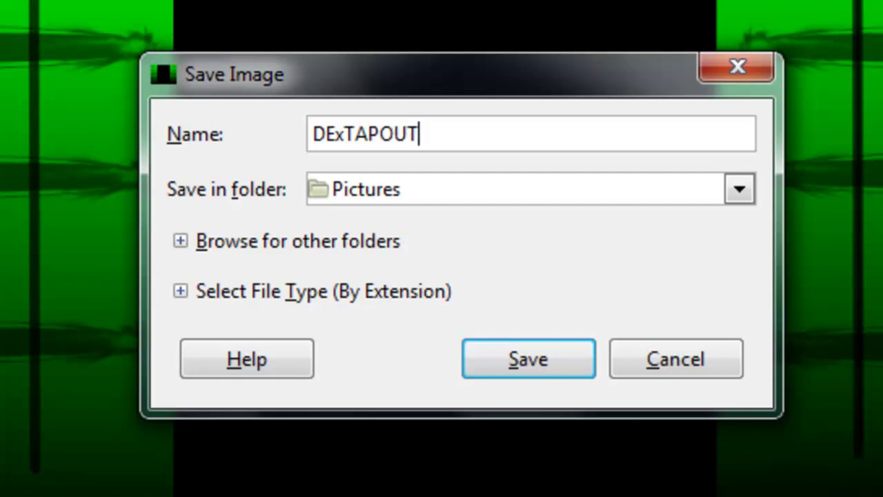
{"action": "type", "text": ".jpg"}
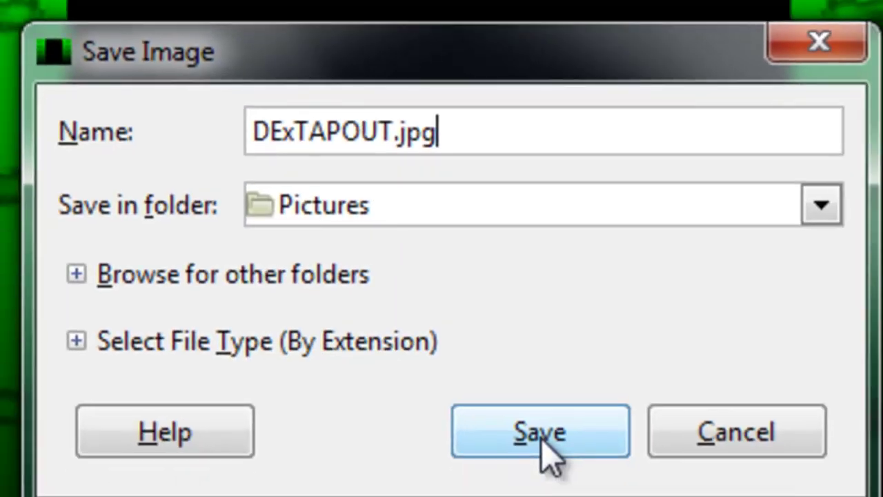
- Save the file, accepting the flattened export and a JPEG quality of 85
{"action": "left_click", "coordinate": [542, 442]}
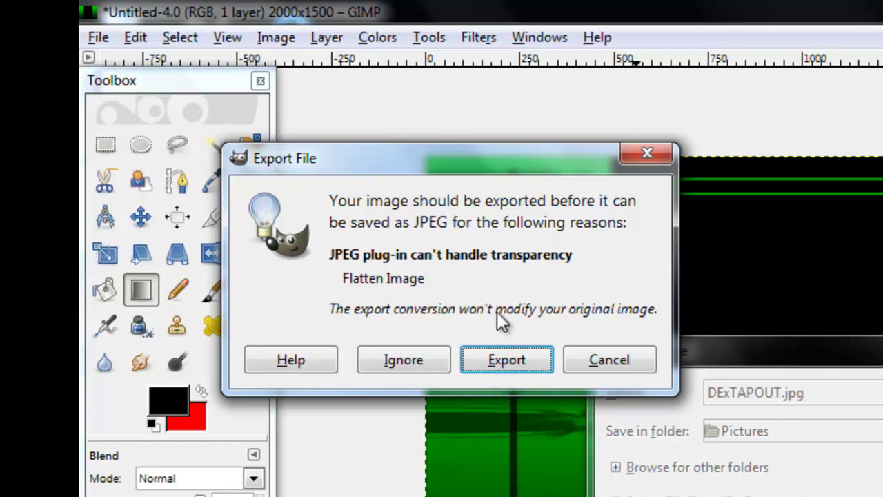
{"action": "left_click", "coordinate": [494, 357]}
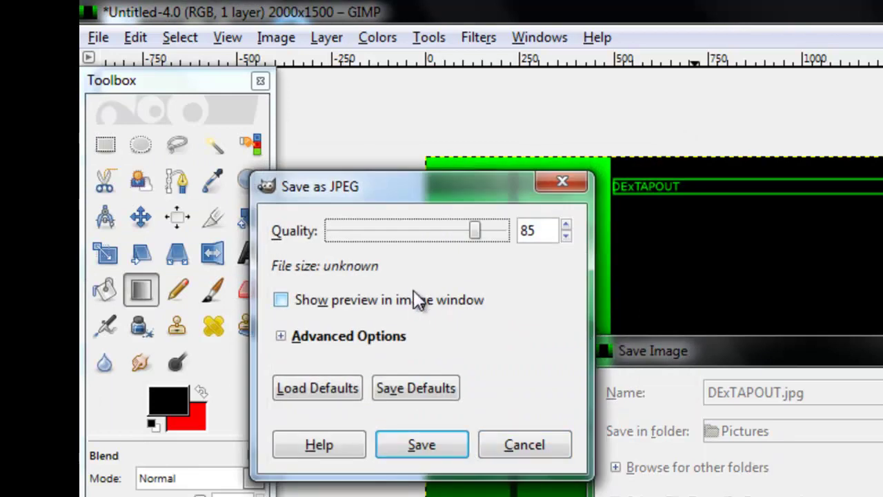
{"action": "left_click", "coordinate": [428, 444]}
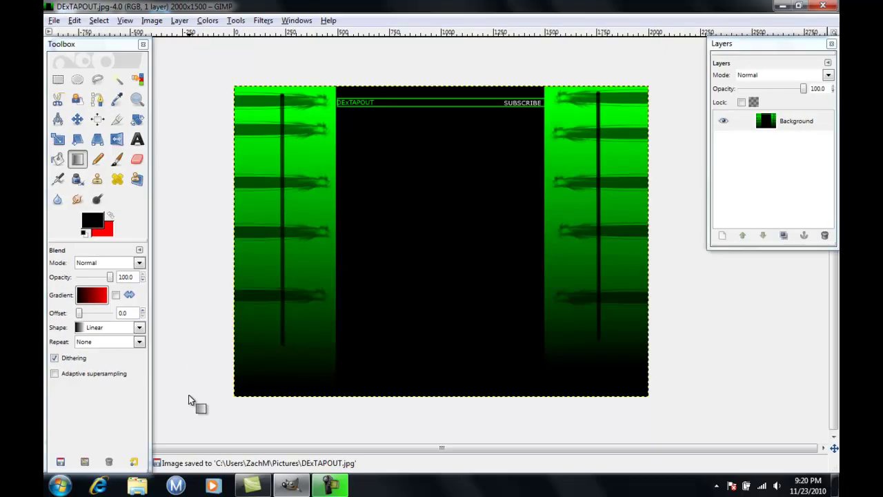
- Minimize the image window, move the toolbox aside, and open the saved DExTAPOUT image from the Pictures library in Windows Photo Viewer
{"action": "left_click", "coordinate": [295, 486]}
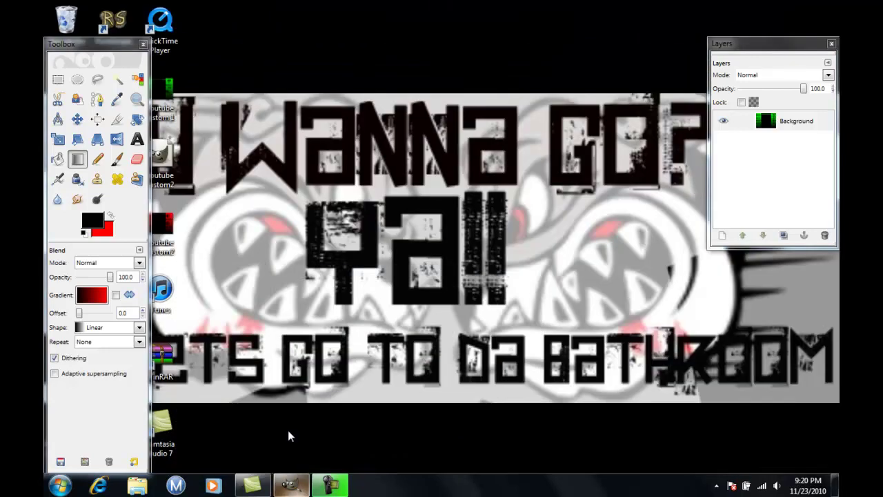
{"action": "left_click_drag", "start_coordinate": [133, 45], "coordinate": [457, 9]}
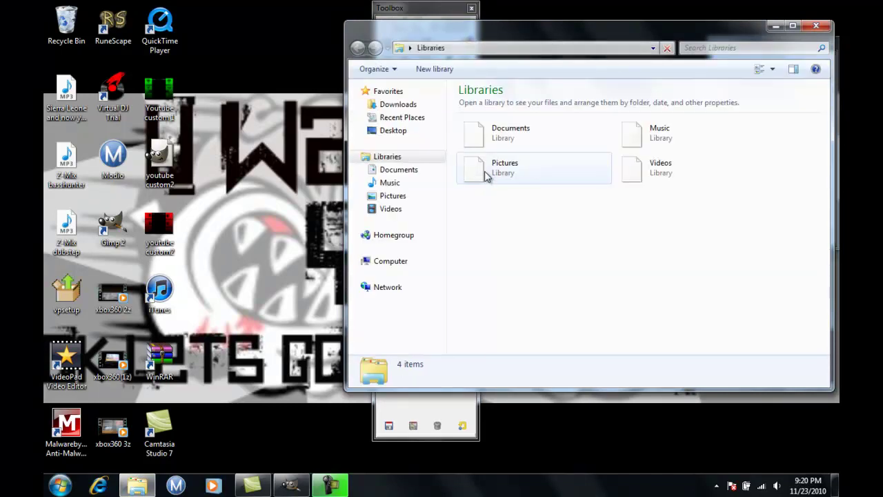
{"action": "left_click", "coordinate": [485, 174]}
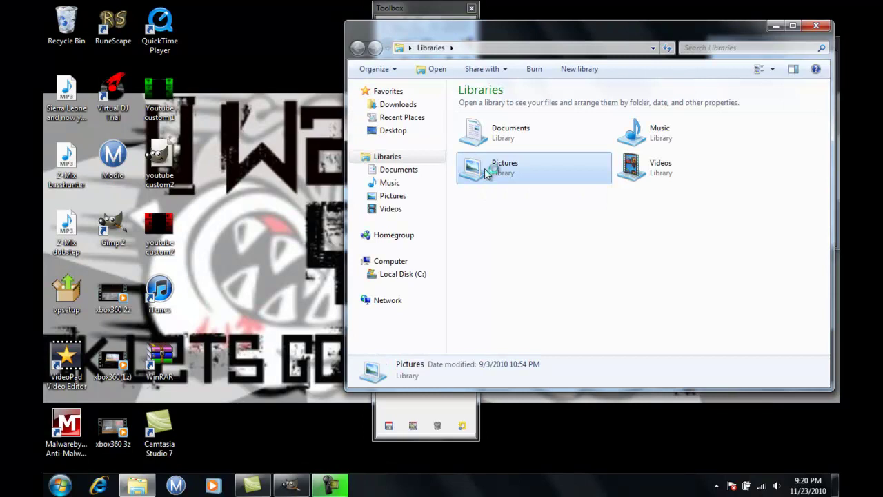
{"action": "double_click", "coordinate": [486, 174]}
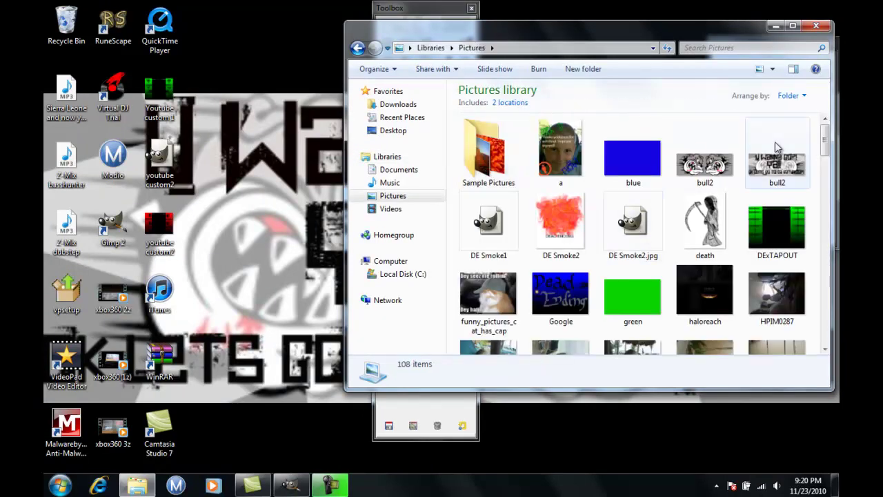
{"action": "left_click", "coordinate": [784, 233]}
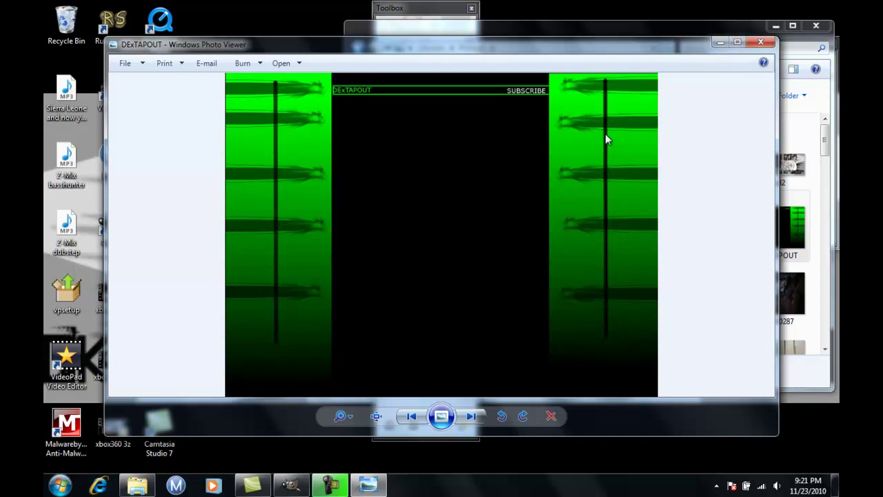
- Minimize the DExTAPOUT preview and open the red youtube custom2 image from the desktop
{"action": "left_click", "coordinate": [719, 43]}
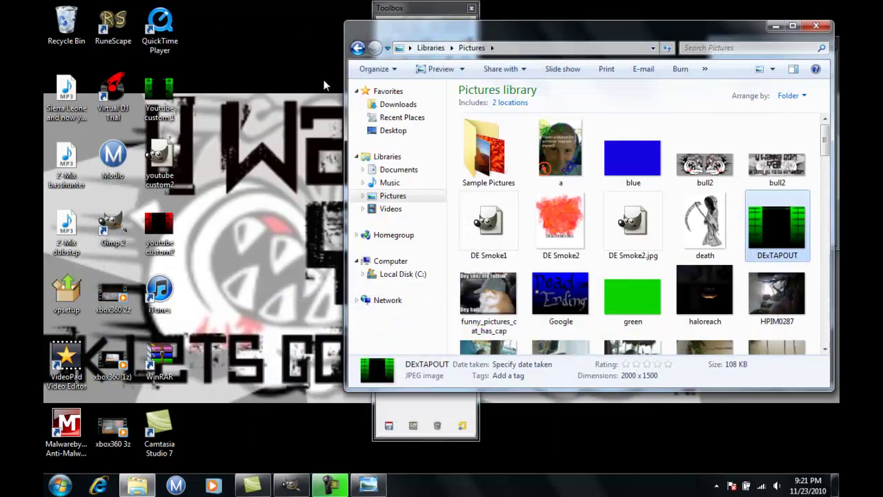
{"action": "double_click", "coordinate": [162, 229]}
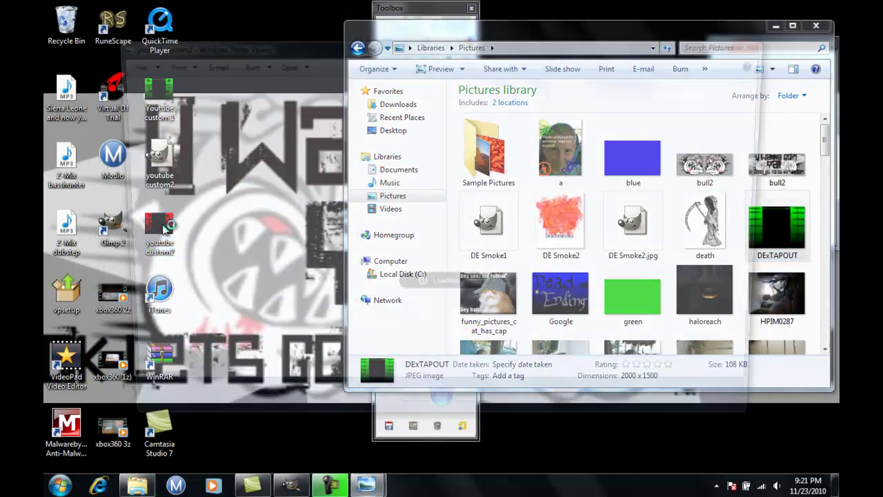